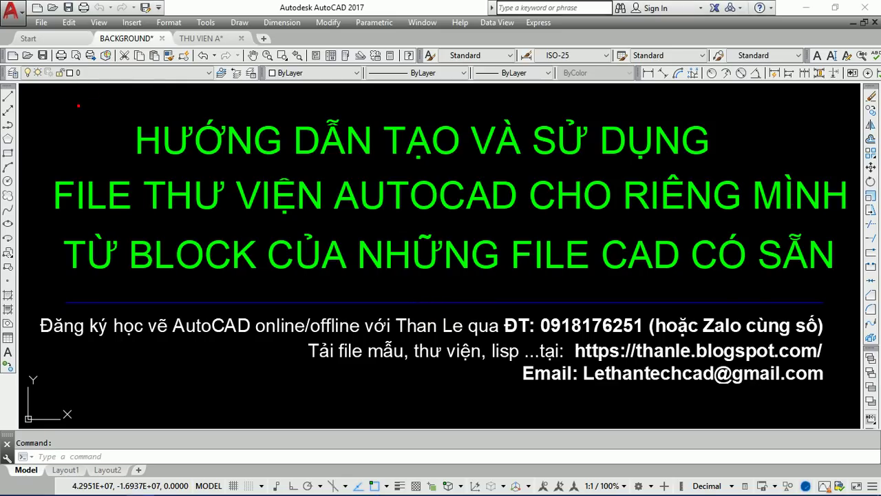
Step: Bring up the THU VIEN A library drawing and zoom into its kitchen furniture blocks
{"action": "left_click", "coordinate": [207, 38]}
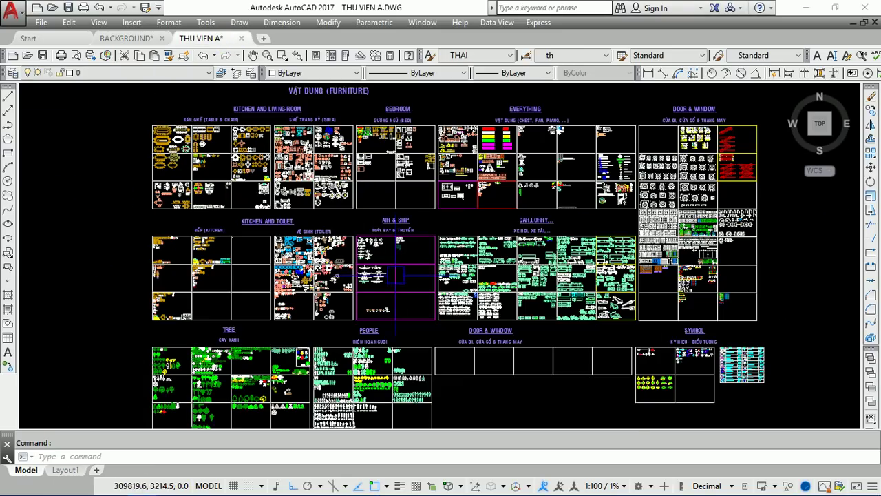
{"action": "left_click", "coordinate": [126, 39]}
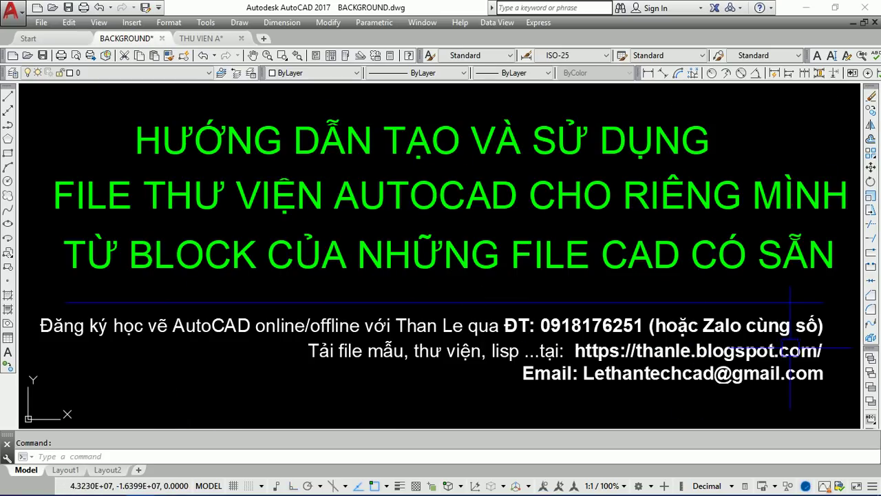
{"action": "left_click", "coordinate": [200, 38]}
{"action": "scroll", "coordinate": [284, 148], "scroll_direction": "up", "scroll_amount": 1}
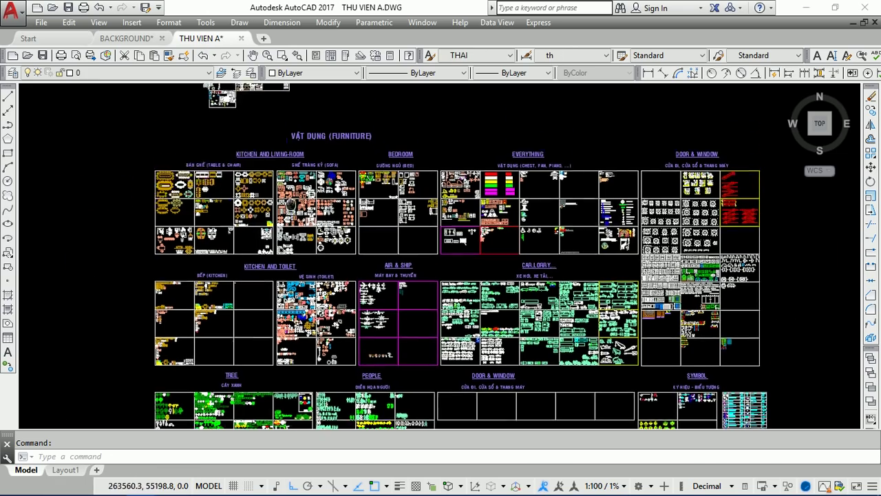
{"action": "scroll", "coordinate": [276, 144], "scroll_direction": "up", "scroll_amount": 2}
{"action": "scroll", "coordinate": [262, 135], "scroll_direction": "up", "scroll_amount": 1}
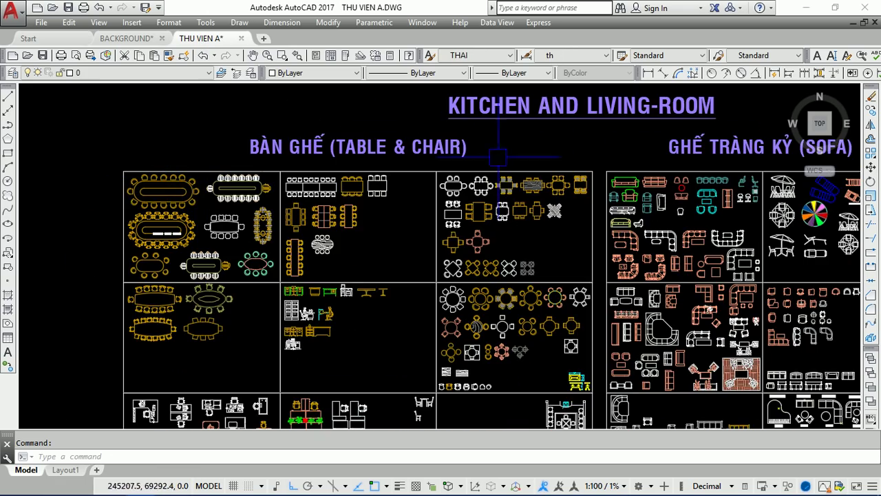
{"action": "middle_click_drag", "start_coordinate": [401, 252], "coordinate": [298, 144]}
{"action": "scroll", "coordinate": [285, 203], "scroll_direction": "down", "scroll_amount": 1}
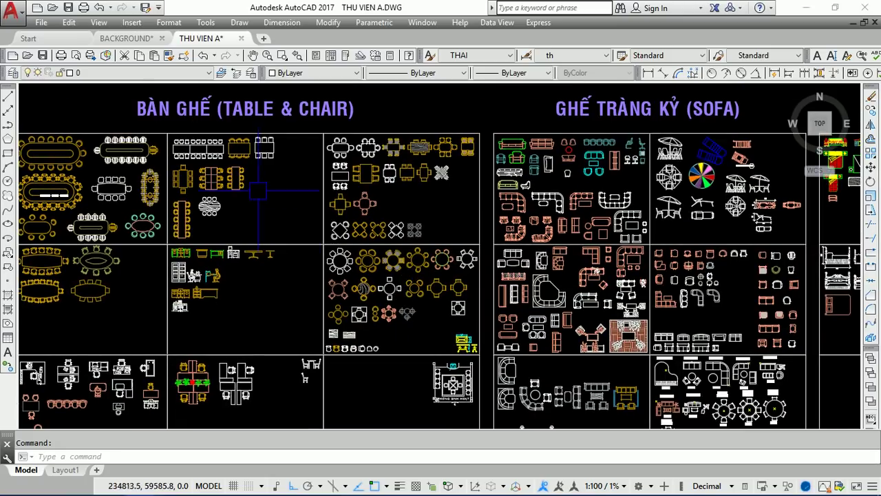
{"action": "scroll", "coordinate": [295, 167], "scroll_direction": "up", "scroll_amount": 5}
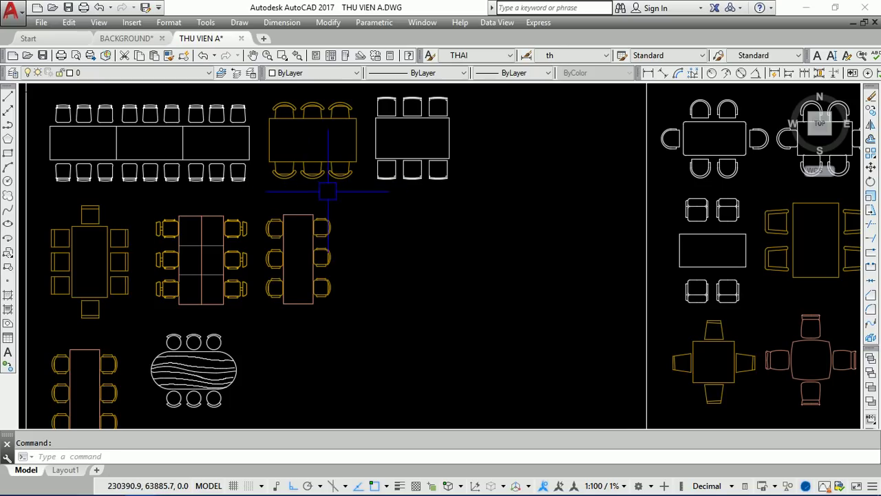
Step: Browse the furniture blocks at different zoom levels, then bring up the Select File dialog
{"action": "scroll", "coordinate": [301, 196], "scroll_direction": "down", "scroll_amount": 4}
{"action": "scroll", "coordinate": [275, 186], "scroll_direction": "up", "scroll_amount": 1}
{"action": "scroll", "coordinate": [272, 179], "scroll_direction": "down", "scroll_amount": 4}
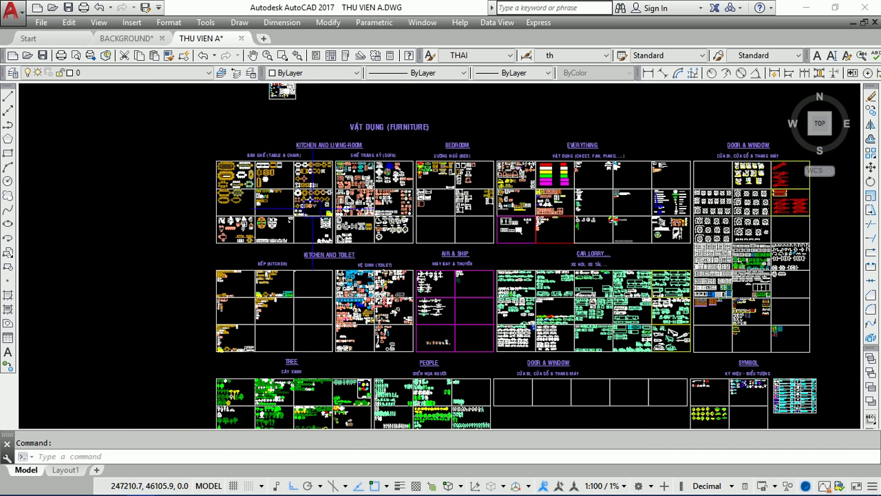
{"action": "scroll", "coordinate": [310, 179], "scroll_direction": "up", "scroll_amount": 3}
{"action": "scroll", "coordinate": [331, 182], "scroll_direction": "up", "scroll_amount": 1}
{"action": "scroll", "coordinate": [344, 187], "scroll_direction": "down", "scroll_amount": 2}
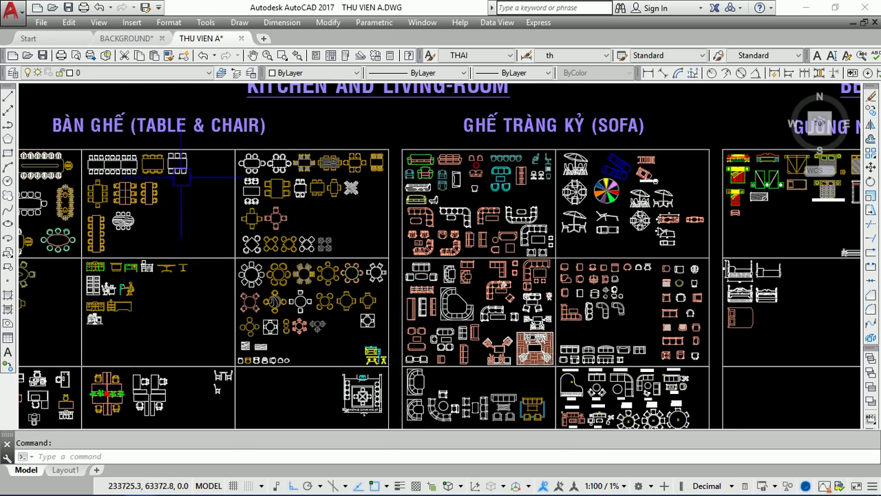
{"action": "scroll", "coordinate": [351, 201], "scroll_direction": "down", "scroll_amount": 4}
{"action": "scroll", "coordinate": [379, 220], "scroll_direction": "up", "scroll_amount": 1}
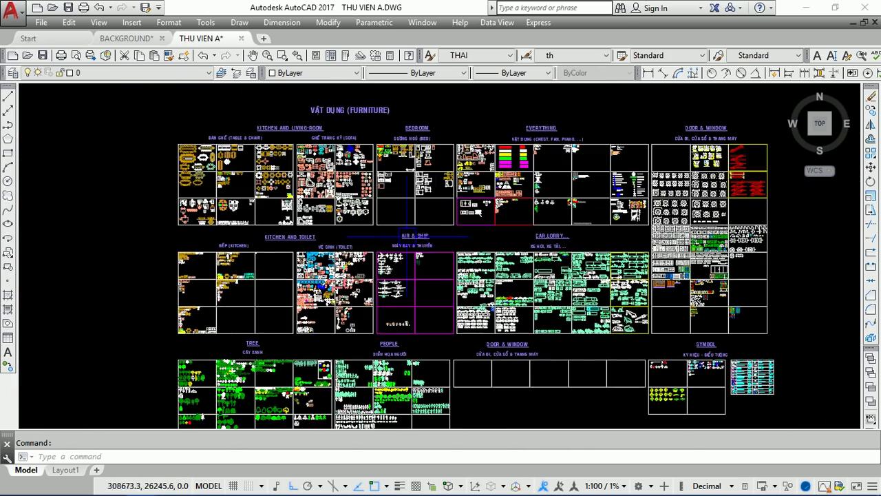
{"action": "scroll", "coordinate": [409, 241], "scroll_direction": "up", "scroll_amount": 2}
{"action": "scroll", "coordinate": [409, 241], "scroll_direction": "down", "scroll_amount": 3}
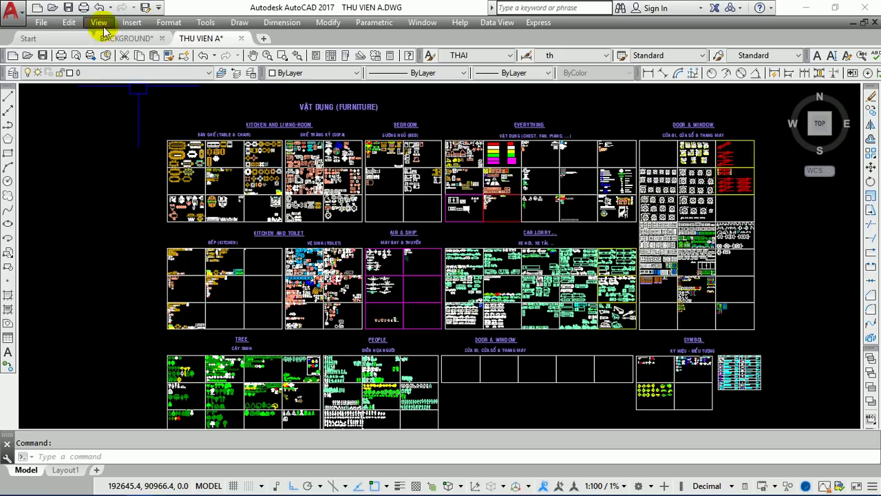
{"action": "left_click", "coordinate": [53, 7]}
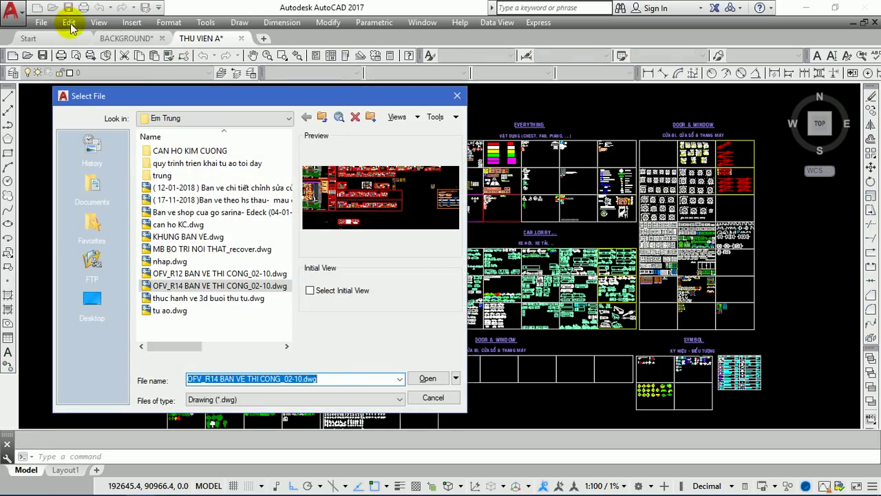
Step: Open OFV_R14 BAN VE THI CONG_02-10.dwg after previewing KHUNG BAN VE and OFV_R12
{"action": "left_click", "coordinate": [172, 237]}
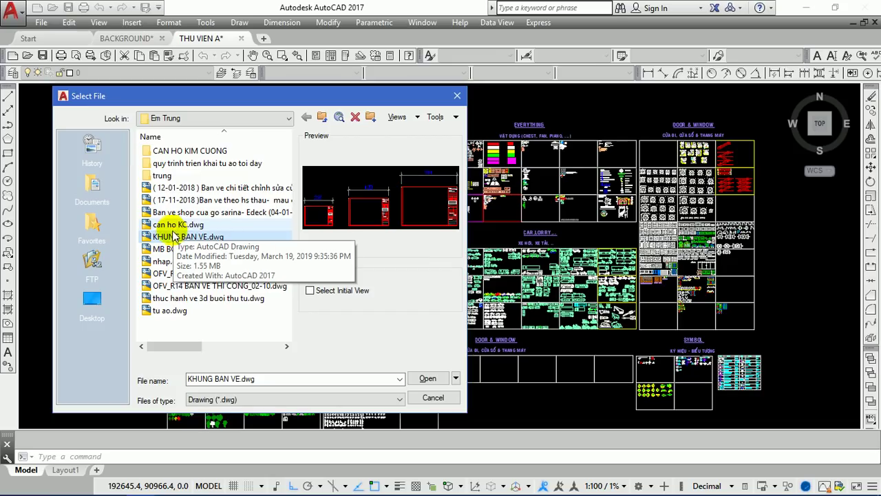
{"action": "left_click", "coordinate": [170, 275]}
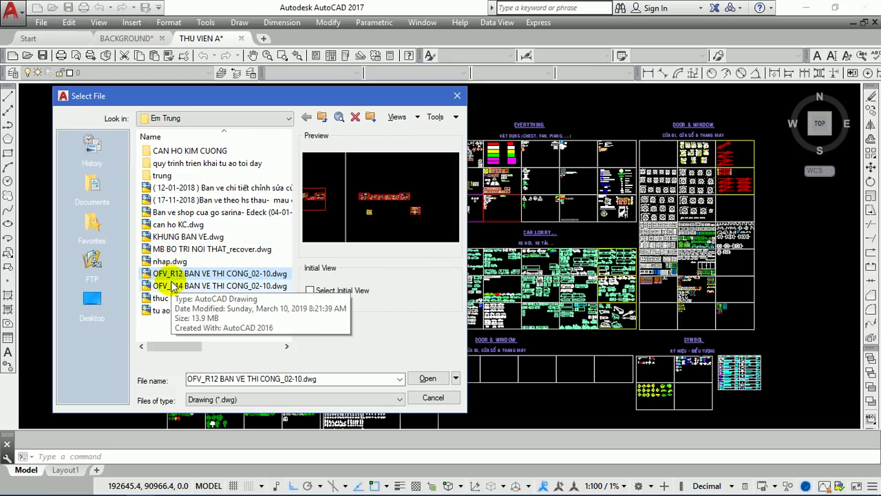
{"action": "left_click", "coordinate": [180, 286]}
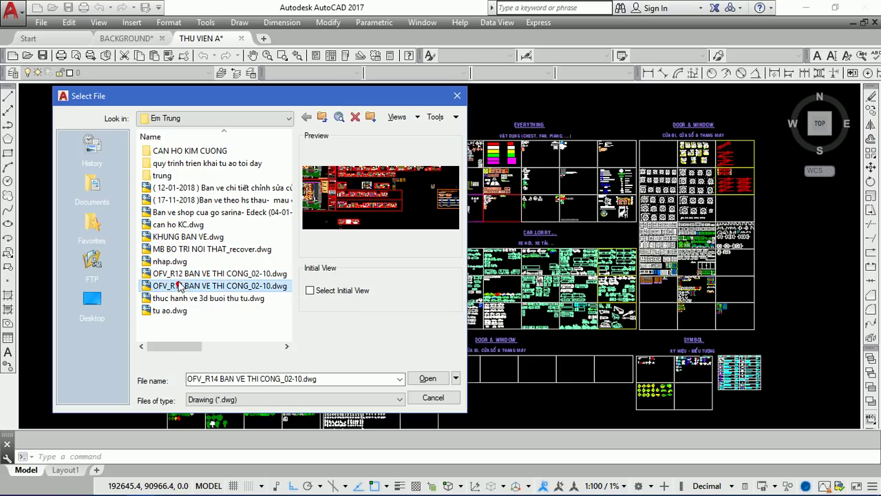
{"action": "double_click", "coordinate": [218, 285]}
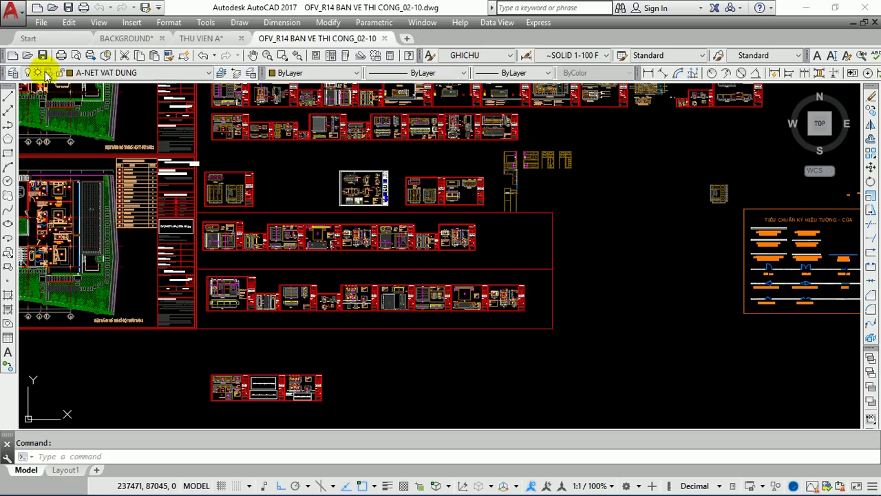
Step: Pan and zoom across the OFV_R14 construction sheets, then start a new drawing from a template
{"action": "middle_click_drag", "start_coordinate": [320, 172], "coordinate": [313, 245]}
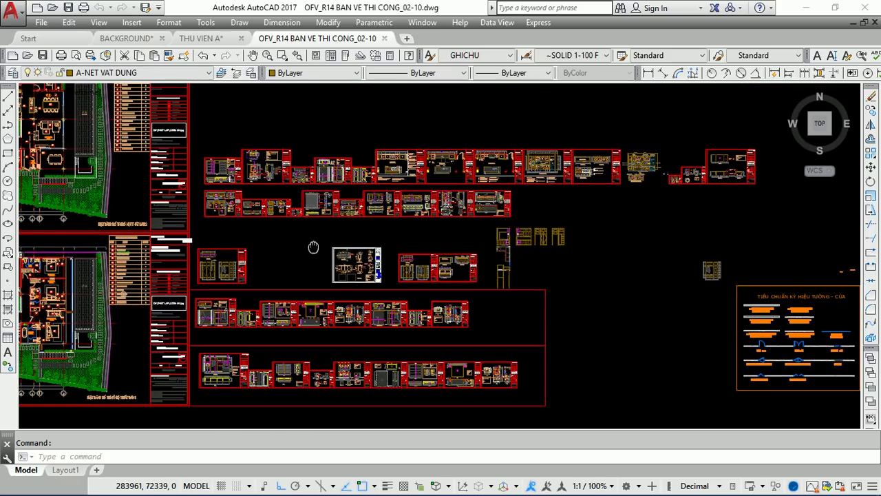
{"action": "mouse_move", "coordinate": [531, 277]}
{"action": "middle_mouse_down"}
{"action": "mouse_move", "coordinate": [508, 240]}
{"action": "mouse_move", "coordinate": [578, 242]}
{"action": "middle_mouse_up"}
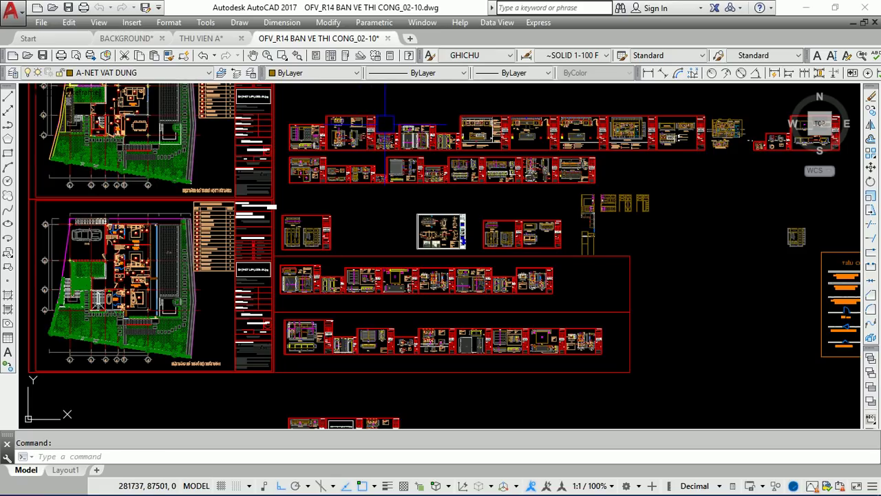
{"action": "scroll", "coordinate": [364, 148], "scroll_direction": "up", "scroll_amount": 3}
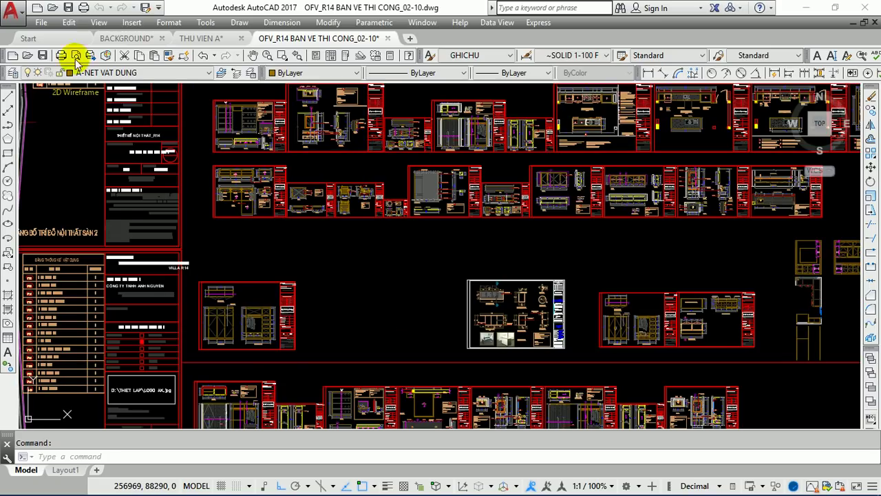
{"action": "left_click", "coordinate": [38, 8]}
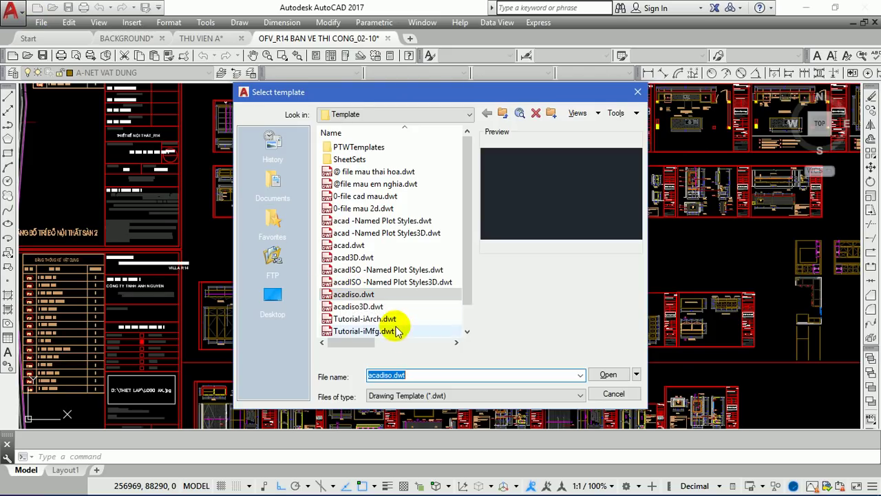
Step: Create a new blank drawing from the acadiso.dwt template, keeping the Drawing Template file type
{"action": "left_click", "coordinate": [472, 396]}
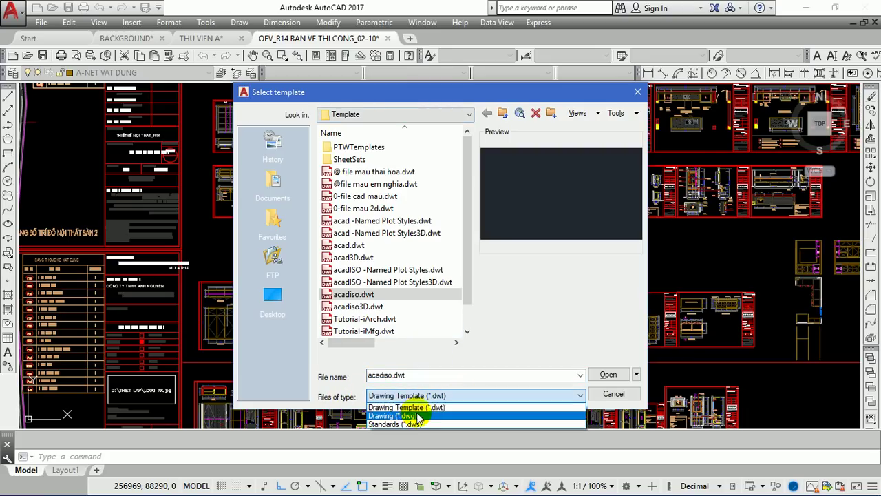
{"action": "left_click", "coordinate": [443, 408]}
{"action": "left_click", "coordinate": [507, 376]}
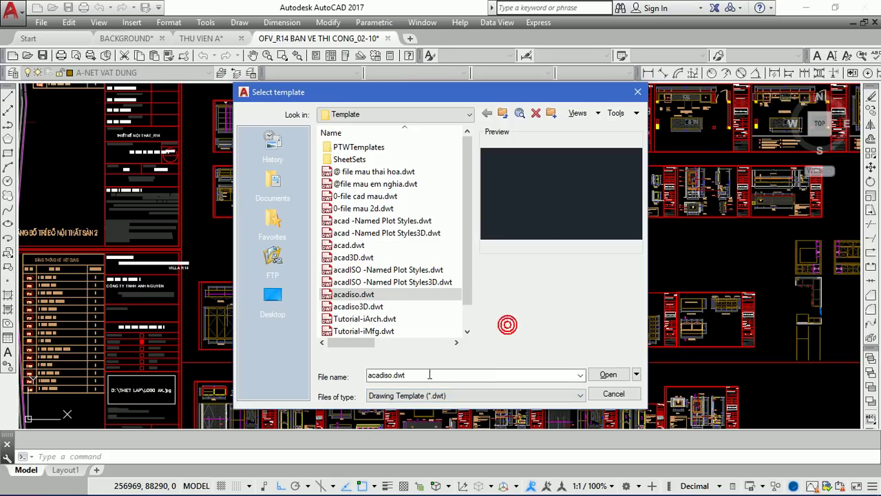
{"action": "left_click", "coordinate": [352, 294]}
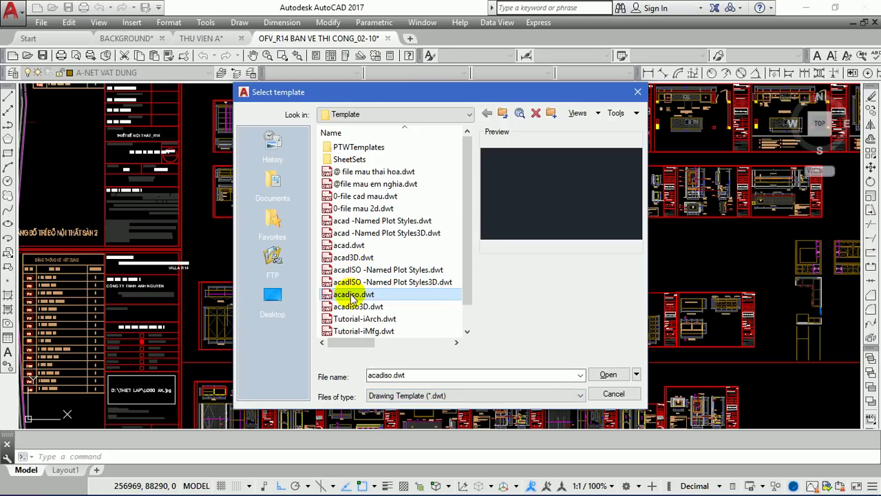
{"action": "left_click", "coordinate": [608, 375]}
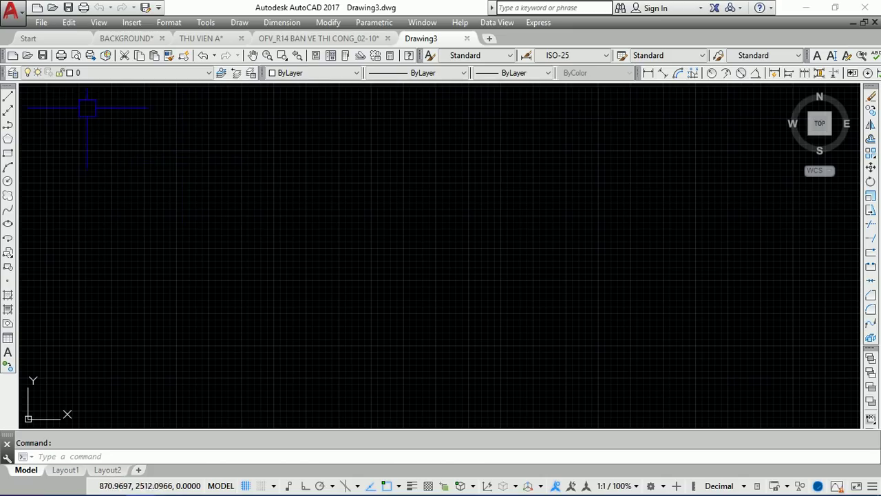
Step: Save the blank drawing as THU VIEN.dwg and turn the grid off with F7
{"action": "left_click", "coordinate": [69, 7]}
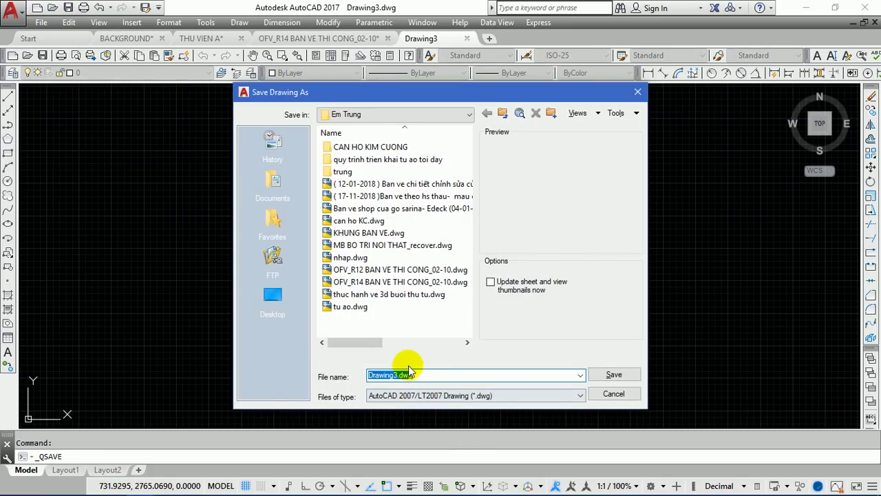
{"action": "type", "text": "THU VIEN"}
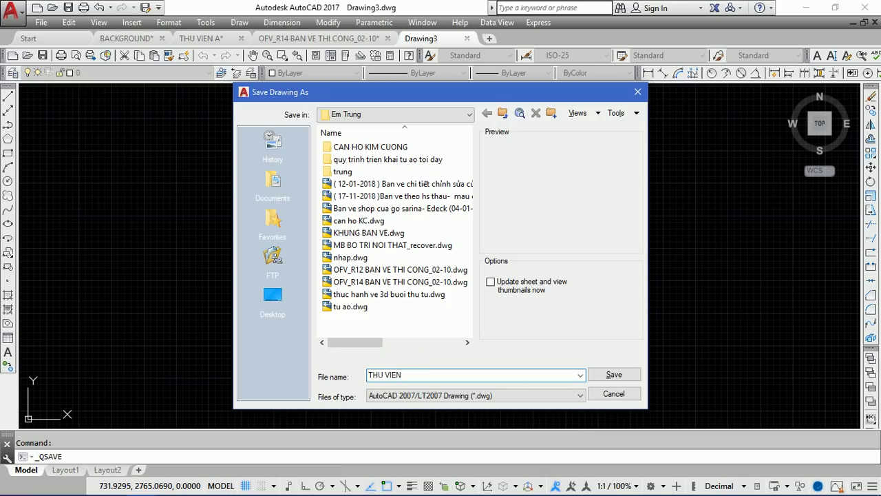
{"action": "key", "text": "Return"}
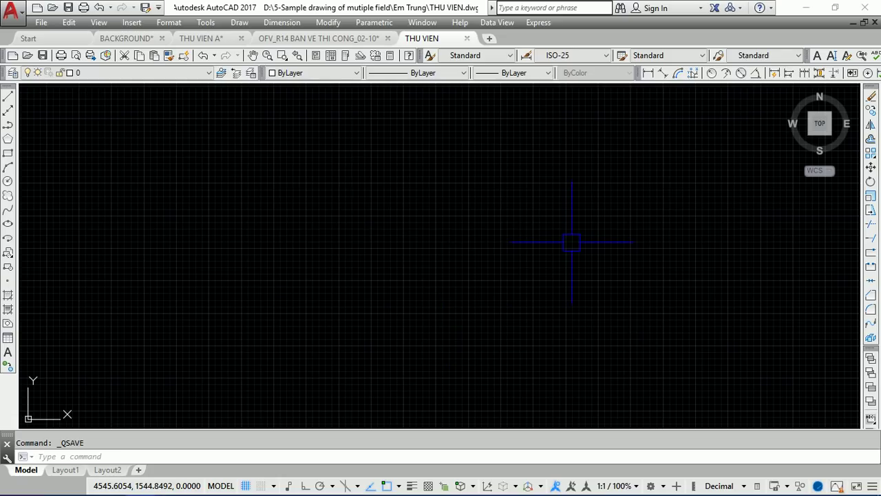
{"action": "key", "text": "F7"}
{"action": "type", "text": "NAVV"}
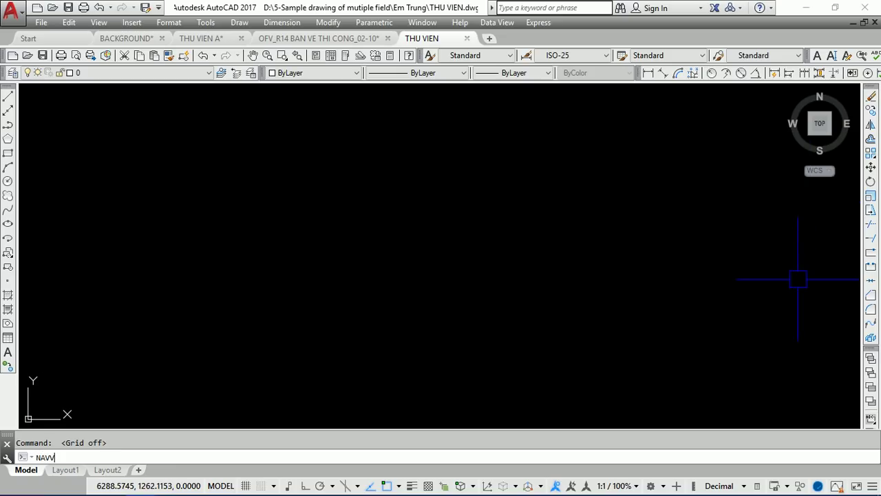
Step: Set NAVVCUBE to OFF, look at the OFV_R14 drawing, then return to THU VIEN
{"action": "key", "text": "Return"}
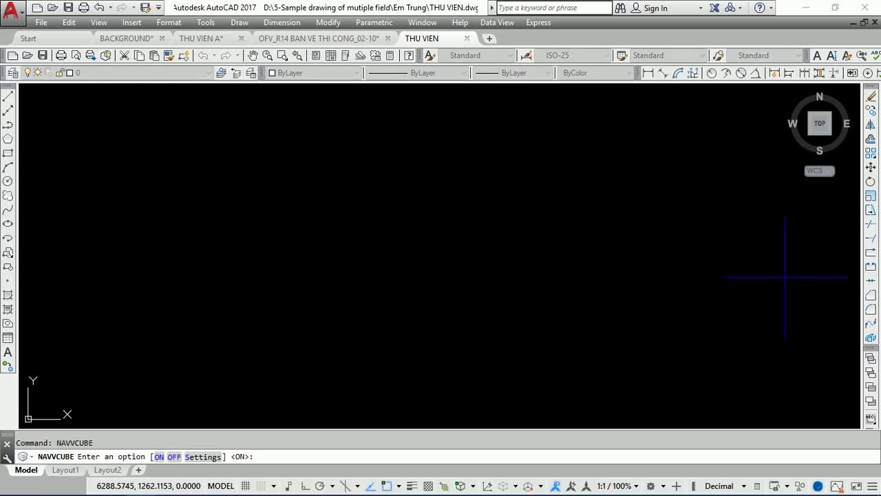
{"action": "left_click", "coordinate": [174, 456]}
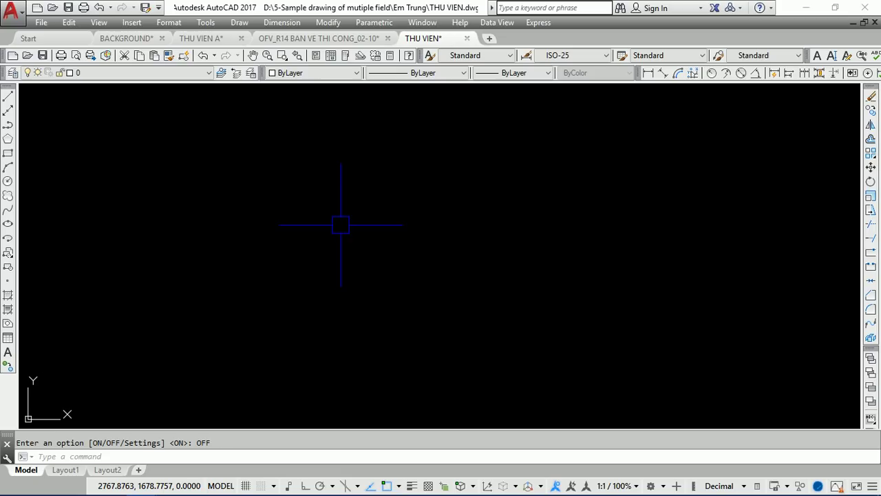
{"action": "left_click", "coordinate": [316, 38]}
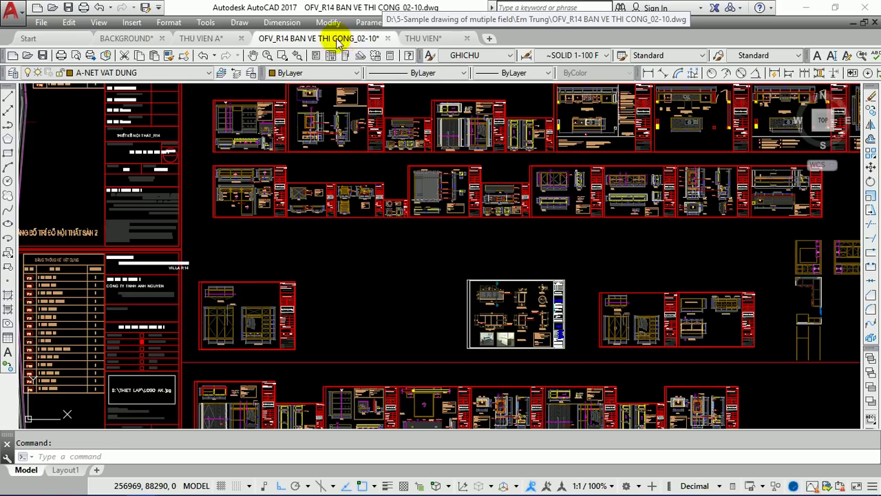
{"action": "left_click", "coordinate": [425, 39]}
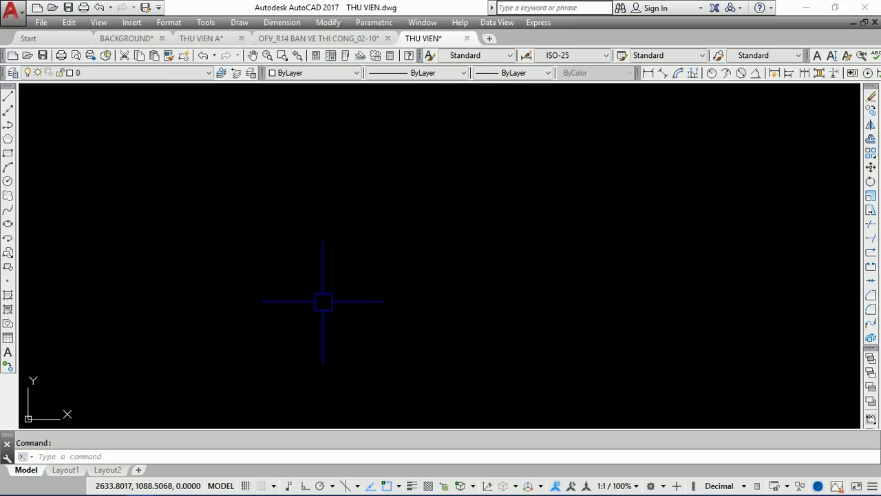
Step: Open DesignCenter from Tools > Palettes, shift it right, and select OFV_R14 under Open Drawings
{"action": "left_click", "coordinate": [205, 22]}
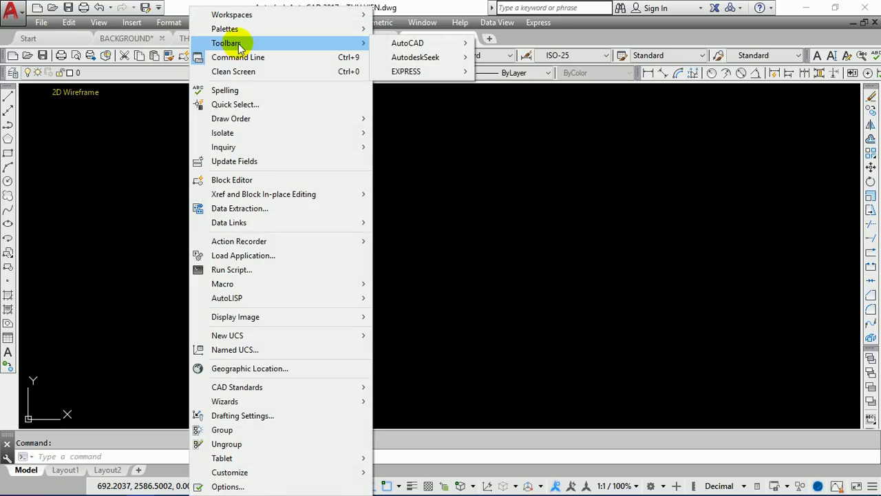
{"action": "mouse_move", "coordinate": [224, 29]}
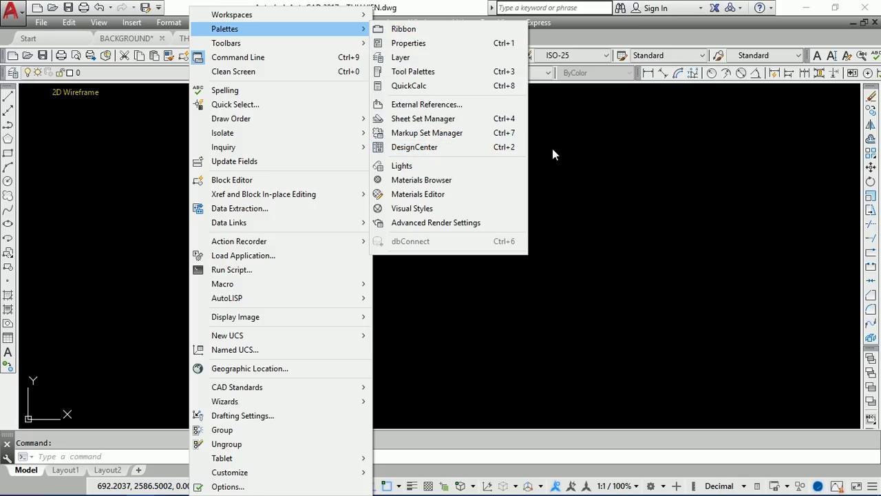
{"action": "left_click", "coordinate": [495, 150]}
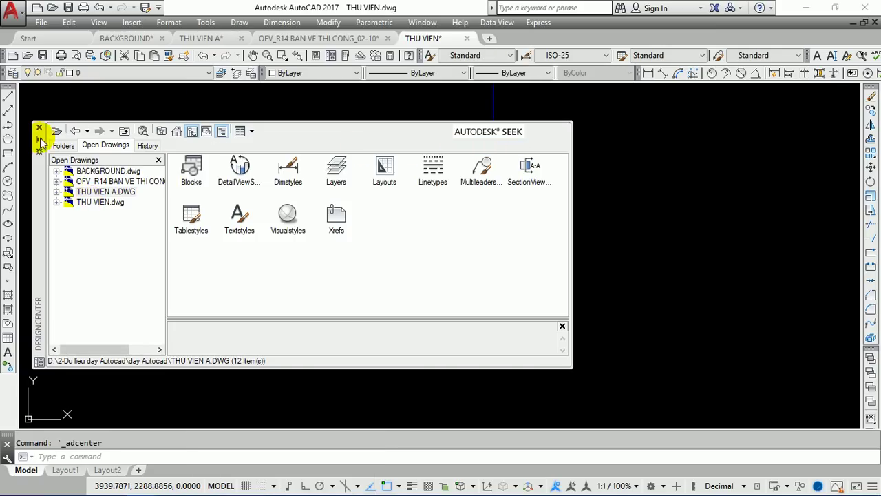
{"action": "mouse_move", "coordinate": [40, 130]}
{"action": "left_mouse_down"}
{"action": "mouse_move", "coordinate": [68, 220]}
{"action": "mouse_move", "coordinate": [147, 215]}
{"action": "left_mouse_up"}
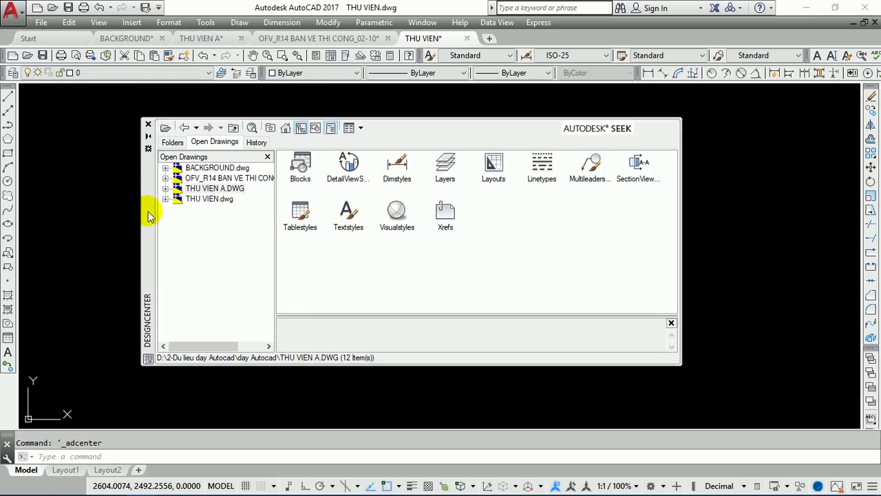
{"action": "left_click", "coordinate": [205, 180]}
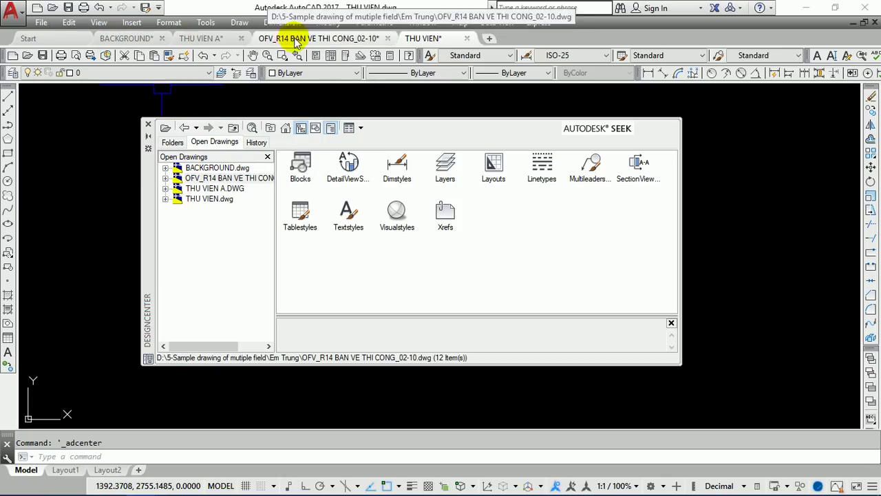
Step: Expand OFV_R14 in DesignCenter and display its 206 block thumbnails
{"action": "left_click", "coordinate": [193, 181]}
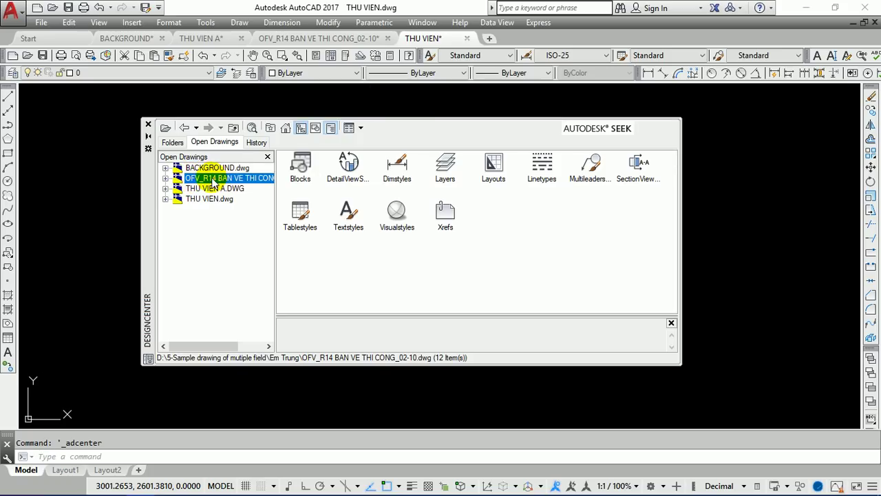
{"action": "double_click", "coordinate": [185, 181]}
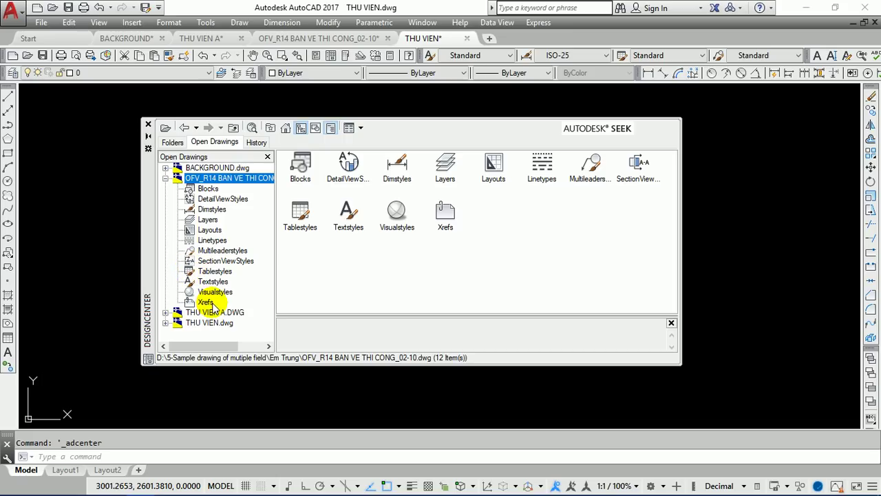
{"action": "left_click", "coordinate": [192, 179]}
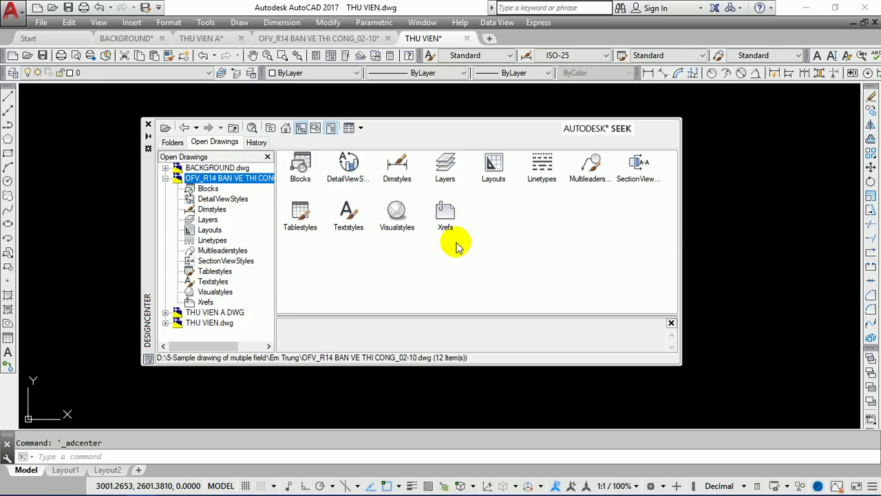
{"action": "left_click", "coordinate": [207, 189]}
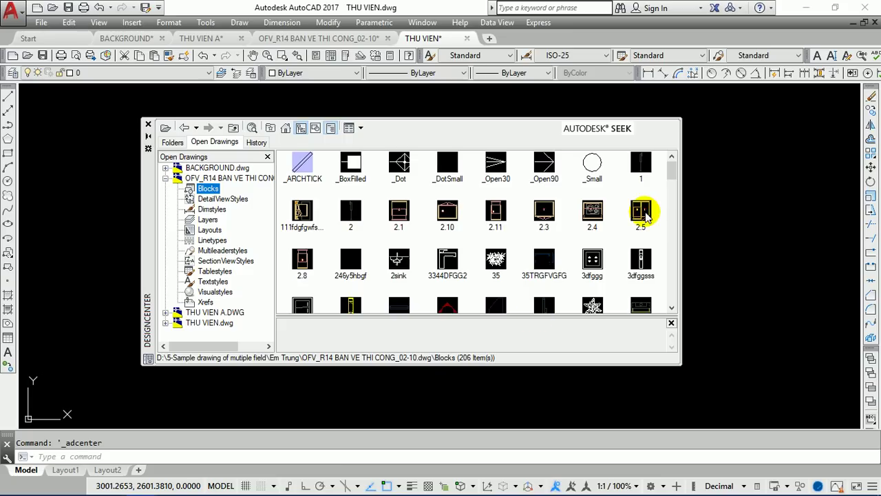
Step: Enlarge DesignCenter, window-select some block thumbnails, then close it and zoom extents on THU VIEN
{"action": "left_click_drag", "start_coordinate": [677, 362], "coordinate": [736, 424]}
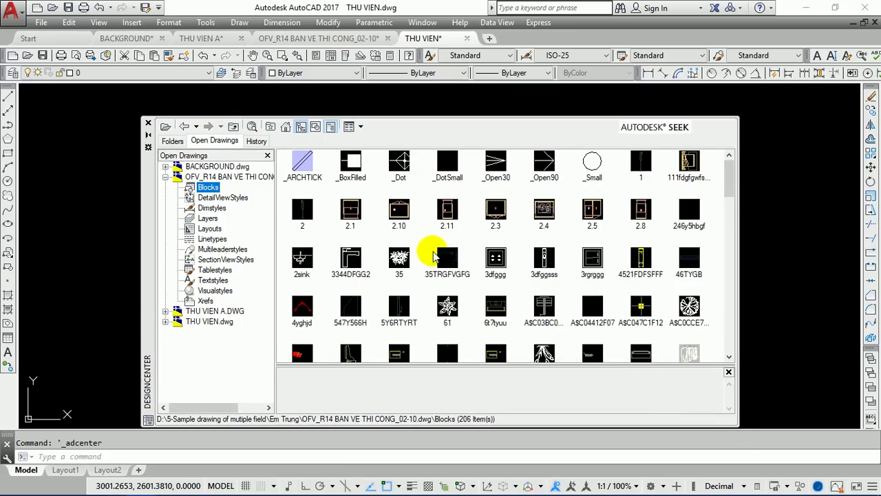
{"action": "scroll", "coordinate": [491, 261], "scroll_direction": "down", "scroll_amount": 3}
{"action": "scroll", "coordinate": [502, 241], "scroll_direction": "down", "scroll_amount": 3}
{"action": "scroll", "coordinate": [513, 273], "scroll_direction": "down", "scroll_amount": 3}
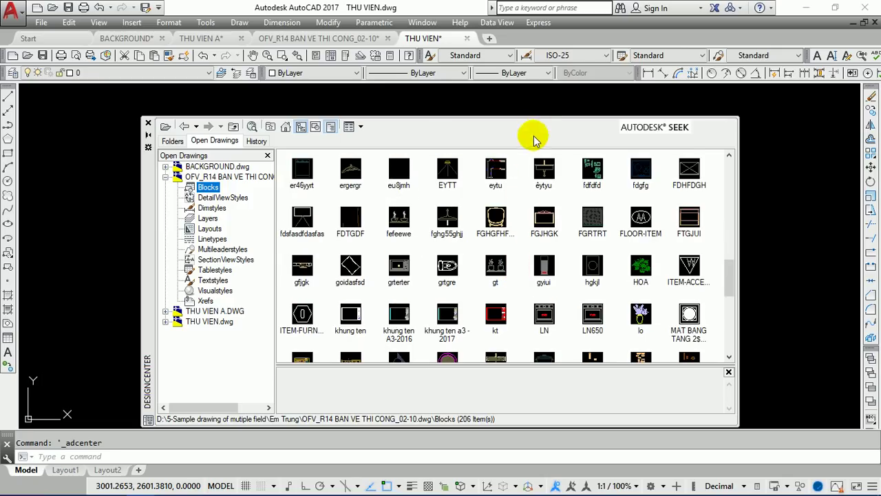
{"action": "scroll", "coordinate": [530, 272], "scroll_direction": "down", "scroll_amount": 5}
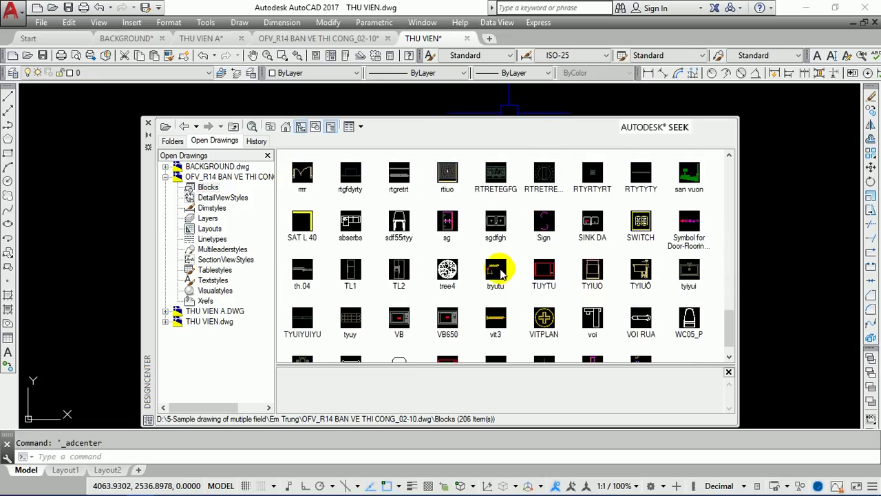
{"action": "scroll", "coordinate": [502, 279], "scroll_direction": "up", "scroll_amount": 5}
{"action": "scroll", "coordinate": [492, 269], "scroll_direction": "up", "scroll_amount": 5}
{"action": "scroll", "coordinate": [501, 265], "scroll_direction": "up", "scroll_amount": 3}
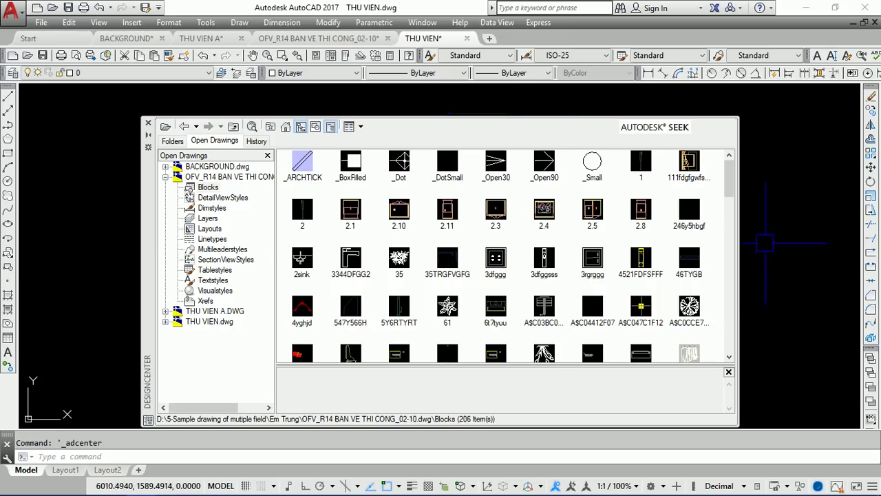
{"action": "mouse_move", "coordinate": [708, 162]}
{"action": "left_mouse_down"}
{"action": "mouse_move", "coordinate": [564, 191]}
{"action": "mouse_move", "coordinate": [287, 368]}
{"action": "mouse_move", "coordinate": [282, 394]}
{"action": "mouse_move", "coordinate": [289, 385]}
{"action": "left_mouse_up"}
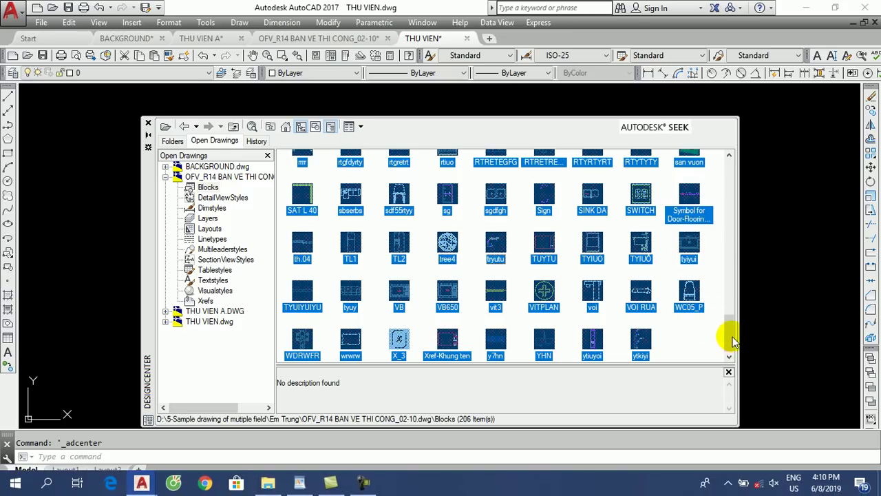
{"action": "left_click", "coordinate": [770, 284]}
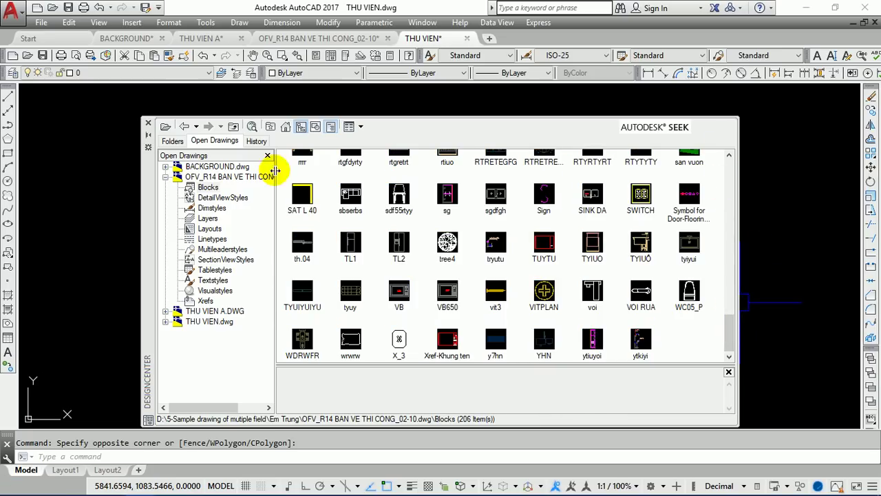
{"action": "left_click", "coordinate": [146, 127]}
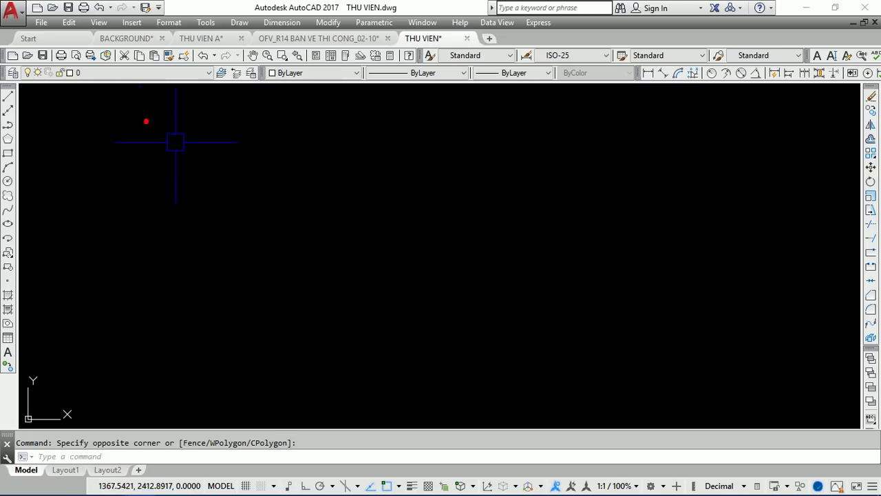
{"action": "middle_click", "coordinate": [393, 230]}
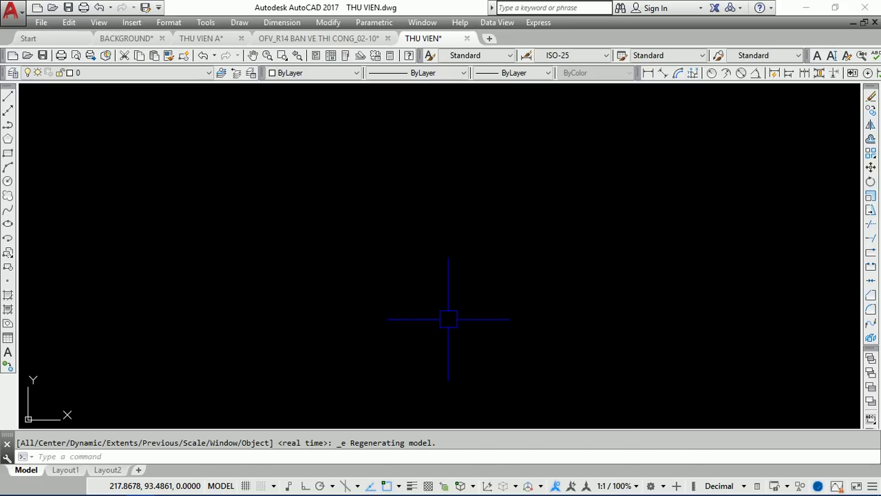
Step: Reopen DesignCenter with Ctrl+2 and move the palette up and to the left
{"action": "key", "text": "ctrl+2"}
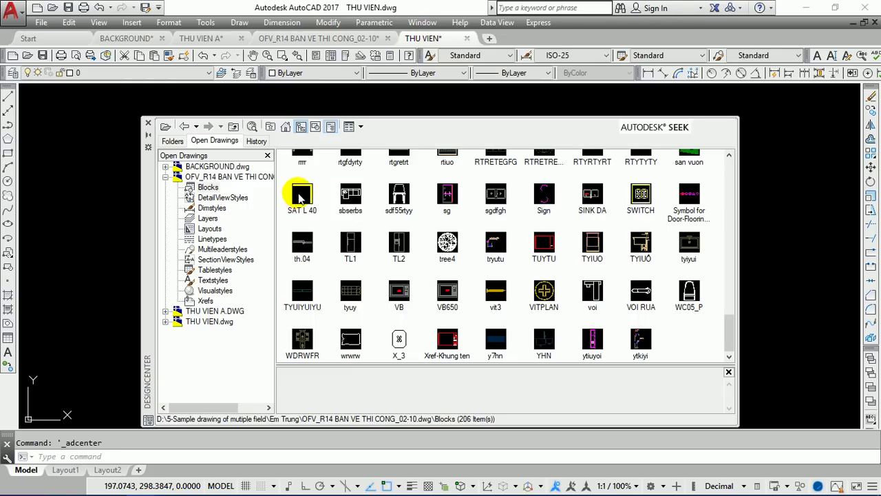
{"action": "left_click_drag", "start_coordinate": [147, 198], "coordinate": [48, 181]}
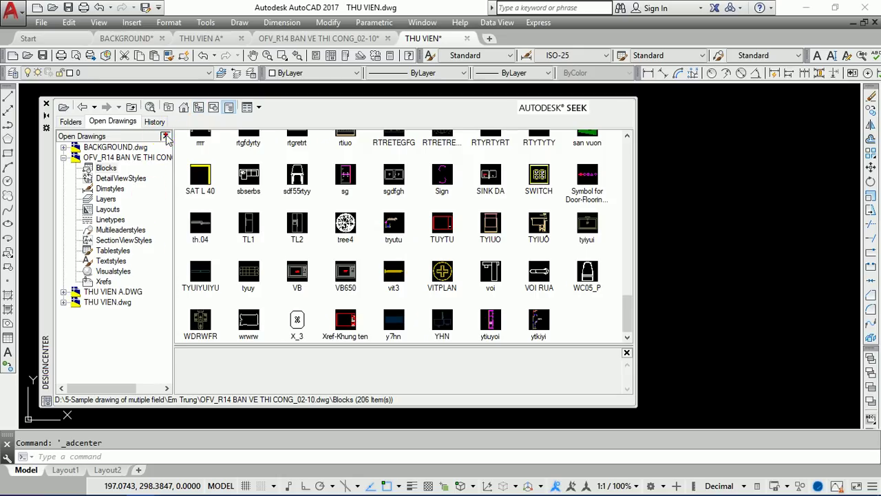
Step: Narrow the DesignCenter palette and drag the TUYTU block onto the THU VIEN drawing
{"action": "left_click", "coordinate": [165, 136]}
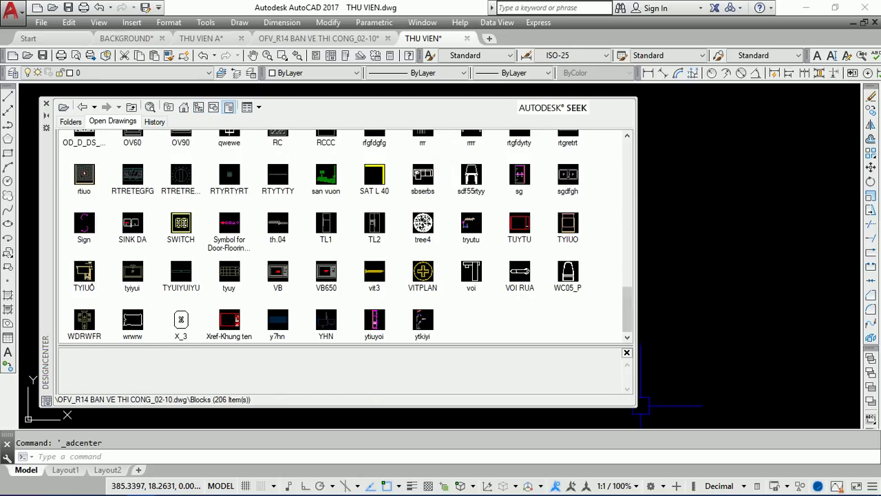
{"action": "left_click_drag", "start_coordinate": [630, 405], "coordinate": [365, 406]}
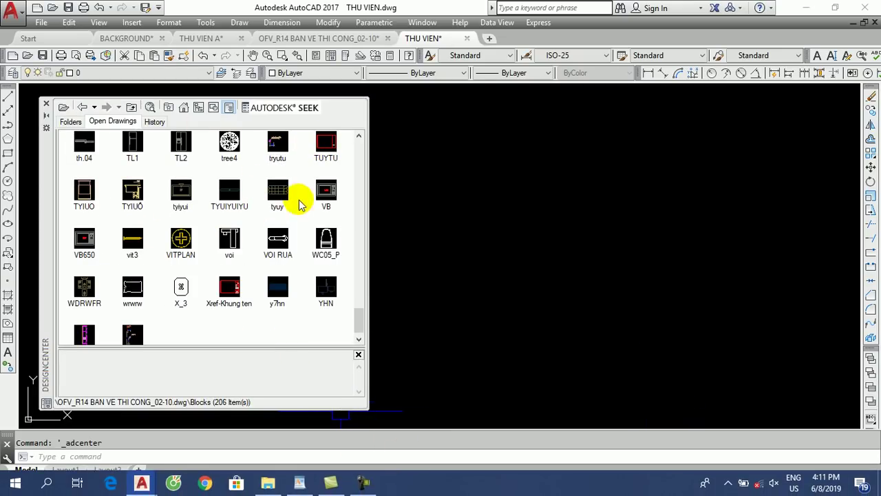
{"action": "left_click", "coordinate": [326, 143]}
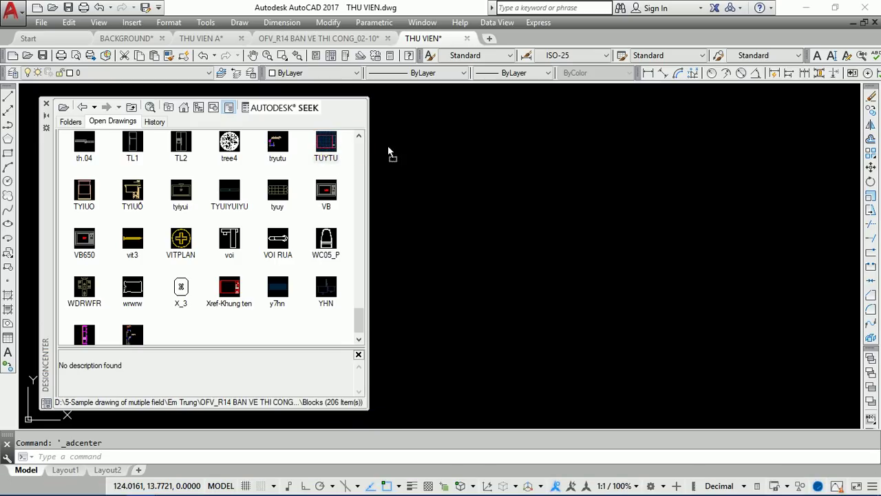
{"action": "left_click_drag", "start_coordinate": [433, 151], "coordinate": [441, 146]}
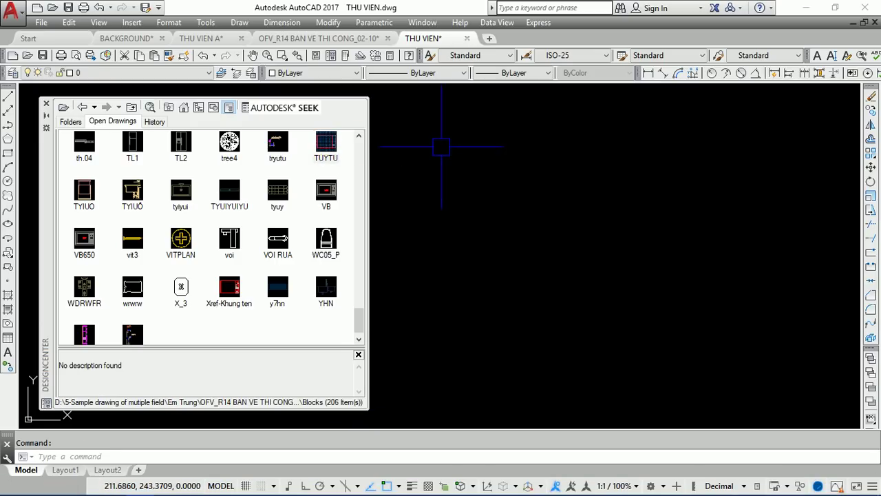
Step: Fit the drawing in view, then drop the VB and VOI RUA blocks into it
{"action": "middle_click", "coordinate": [541, 179]}
{"action": "scroll", "coordinate": [585, 216], "scroll_direction": "down", "scroll_amount": 5}
{"action": "scroll", "coordinate": [600, 196], "scroll_direction": "down", "scroll_amount": 5}
{"action": "middle_click_drag", "start_coordinate": [615, 216], "coordinate": [484, 207]}
{"action": "left_click_drag", "start_coordinate": [325, 190], "coordinate": [478, 232]}
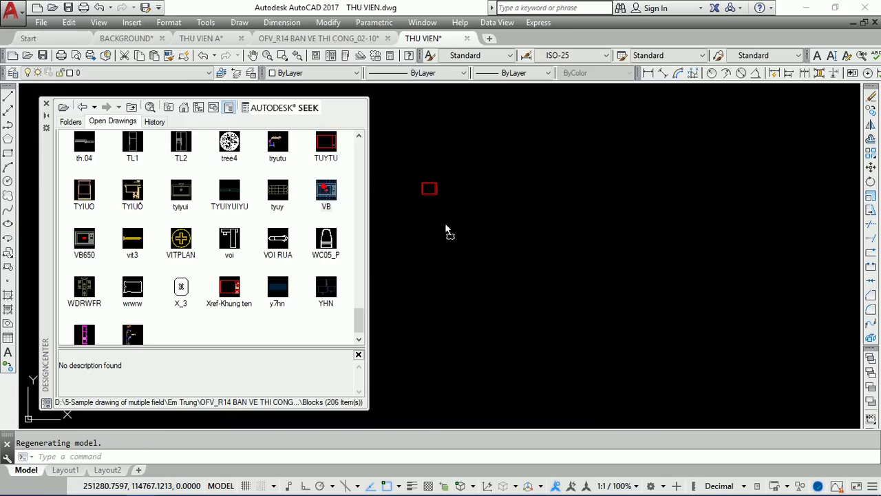
{"action": "left_click", "coordinate": [278, 193]}
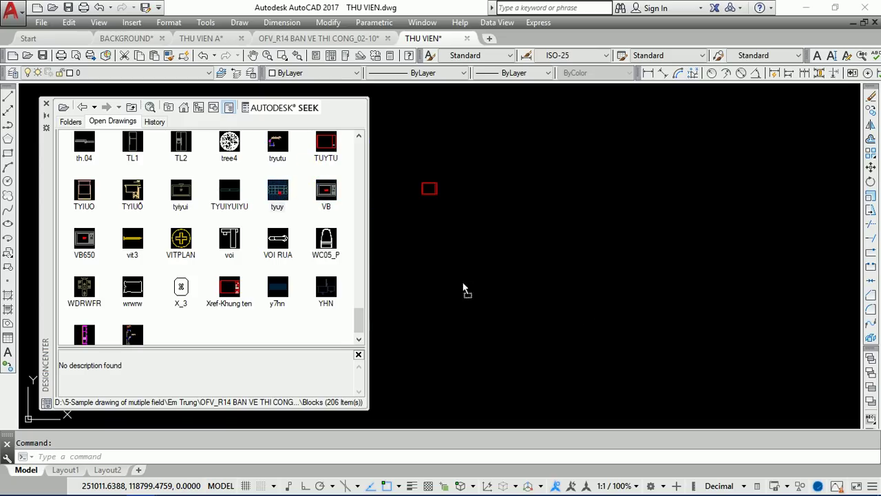
{"action": "mouse_move", "coordinate": [277, 237]}
{"action": "left_mouse_down"}
{"action": "mouse_move", "coordinate": [423, 254]}
{"action": "mouse_move", "coordinate": [365, 256]}
{"action": "left_mouse_up"}
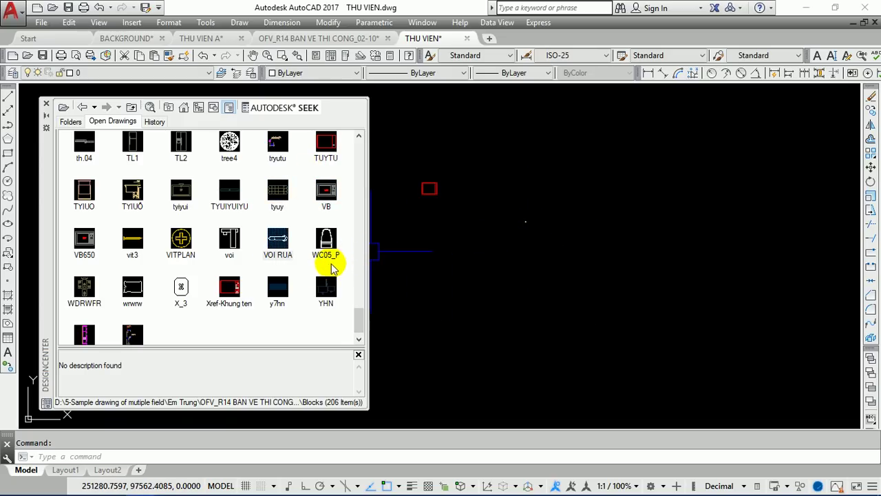
{"action": "mouse_move", "coordinate": [328, 270]}
{"action": "left_mouse_down"}
{"action": "mouse_move", "coordinate": [402, 218]}
{"action": "mouse_move", "coordinate": [525, 211]}
{"action": "mouse_move", "coordinate": [523, 190]}
{"action": "mouse_move", "coordinate": [303, 264]}
{"action": "mouse_move", "coordinate": [114, 227]}
{"action": "left_mouse_up"}
Step: Place the TYIUO, WDRWFR, ytiuyoi and VB blocks into the drawing
{"action": "mouse_move", "coordinate": [83, 191]}
{"action": "left_mouse_down"}
{"action": "mouse_move", "coordinate": [439, 293]}
{"action": "mouse_move", "coordinate": [165, 232]}
{"action": "mouse_move", "coordinate": [122, 232]}
{"action": "mouse_move", "coordinate": [503, 238]}
{"action": "mouse_move", "coordinate": [218, 230]}
{"action": "mouse_move", "coordinate": [199, 247]}
{"action": "left_mouse_up"}
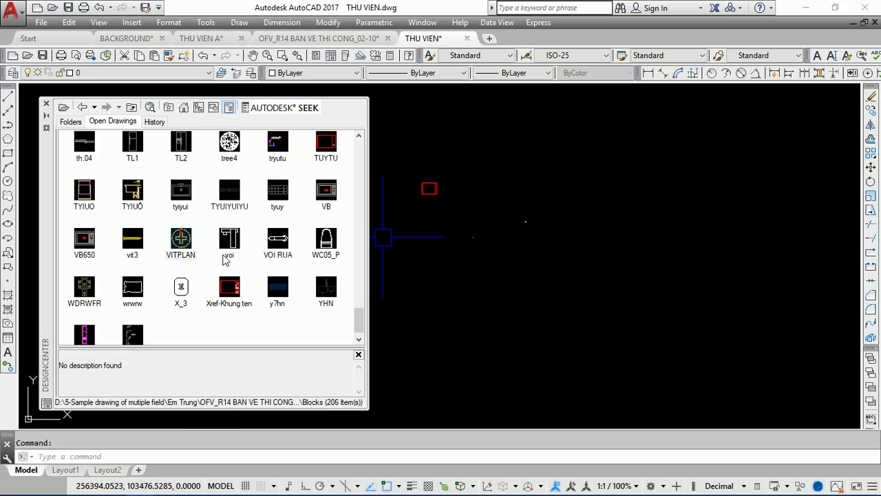
{"action": "mouse_move", "coordinate": [84, 284]}
{"action": "left_mouse_down"}
{"action": "mouse_move", "coordinate": [401, 300]}
{"action": "mouse_move", "coordinate": [292, 272]}
{"action": "left_mouse_up"}
{"action": "left_click", "coordinate": [229, 237]}
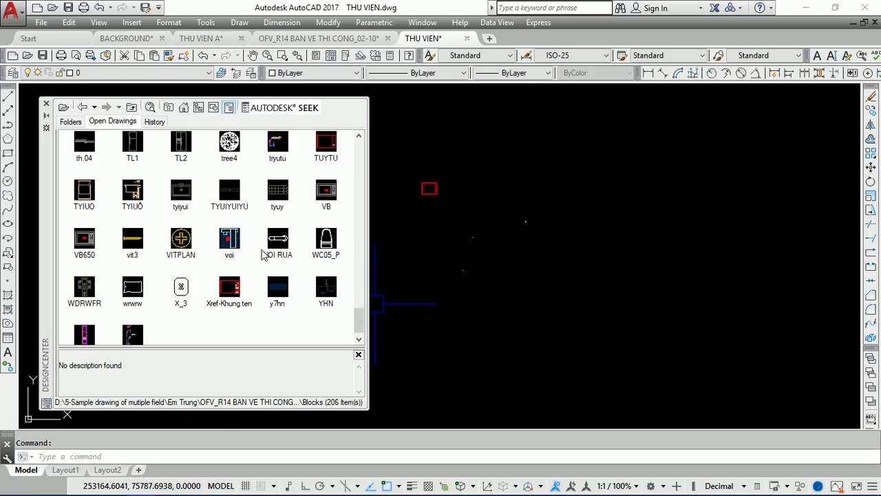
{"action": "left_click_drag", "start_coordinate": [84, 332], "coordinate": [395, 265]}
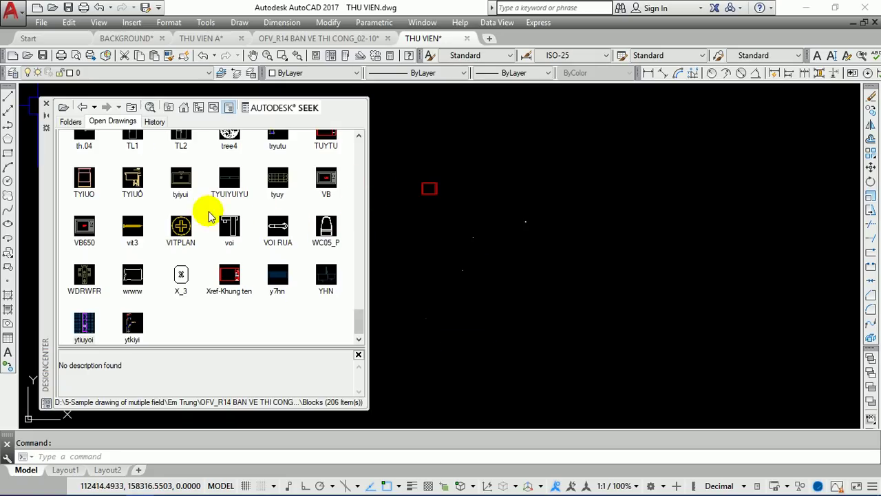
{"action": "left_click_drag", "start_coordinate": [326, 177], "coordinate": [459, 152]}
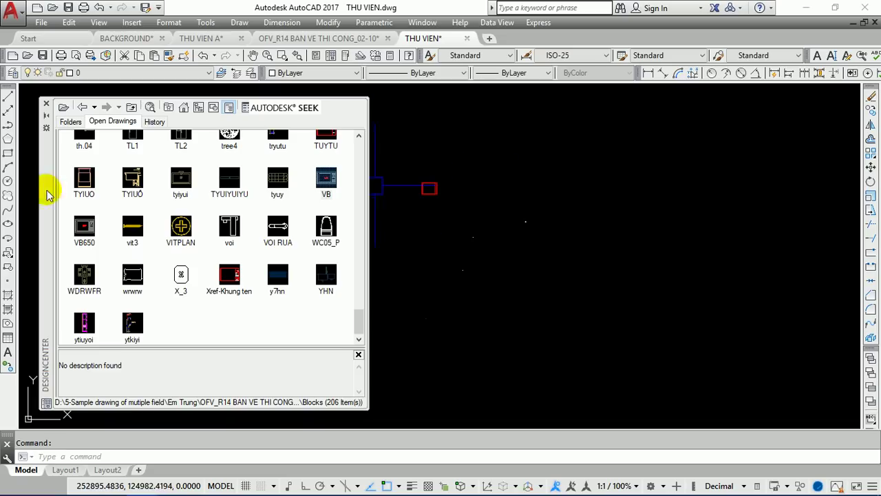
Step: Close DesignCenter and move the TV block to its new spot
{"action": "left_click", "coordinate": [46, 105]}
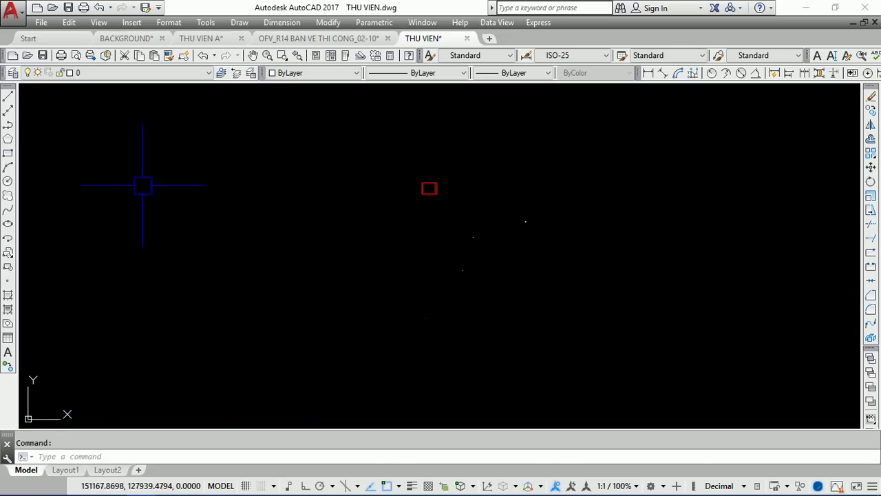
{"action": "middle_click", "coordinate": [405, 221]}
{"action": "middle_click", "coordinate": [405, 221]}
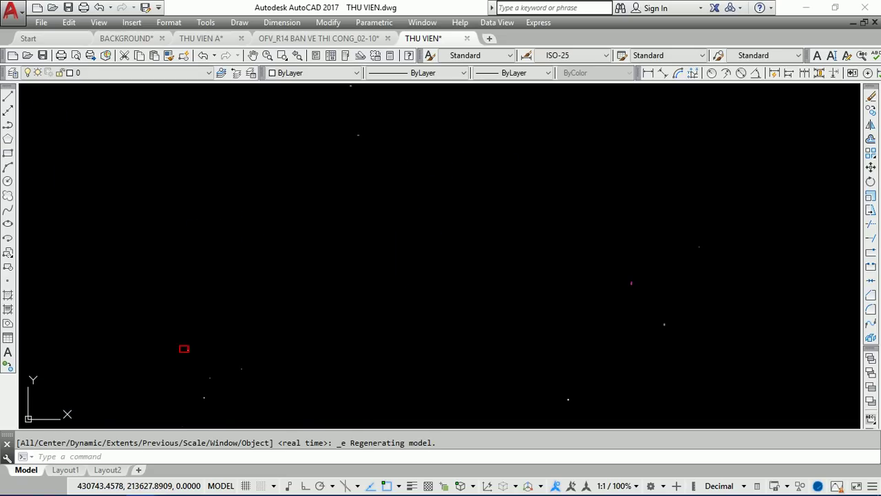
{"action": "middle_click", "coordinate": [388, 218]}
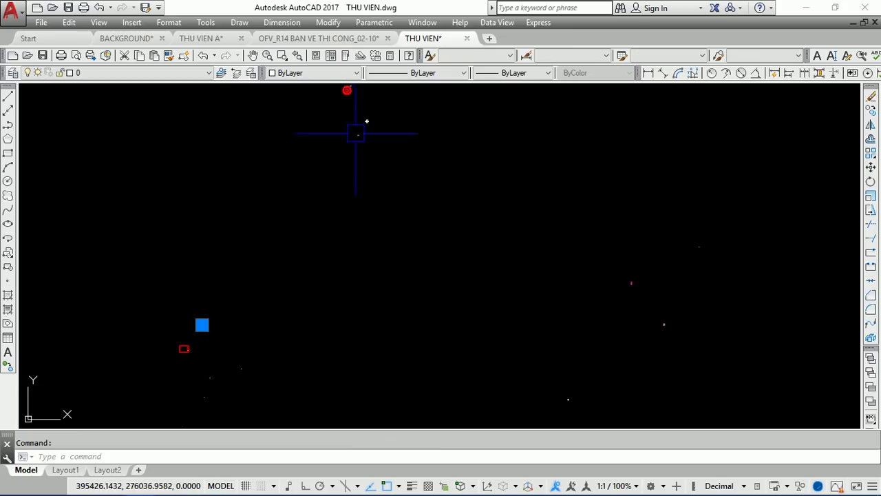
{"action": "middle_click_drag", "start_coordinate": [347, 211], "coordinate": [347, 231]}
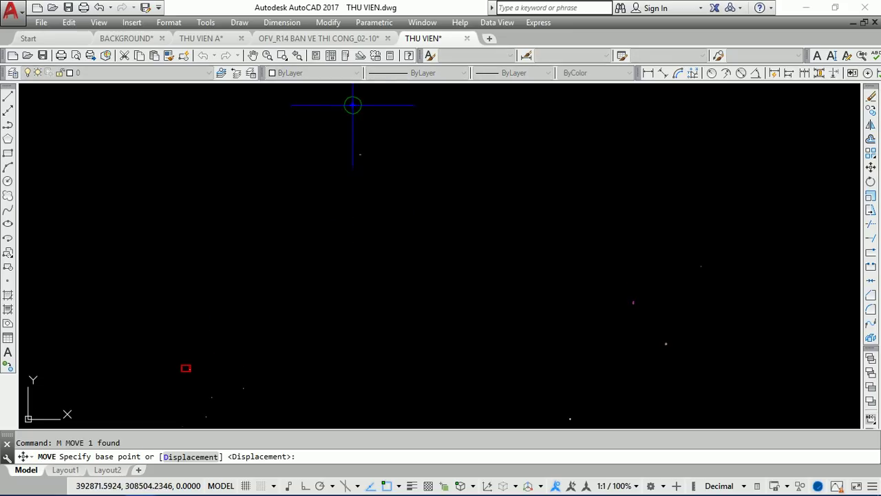
{"action": "left_click", "coordinate": [353, 104]}
{"action": "middle_click_drag", "start_coordinate": [372, 339], "coordinate": [368, 277]}
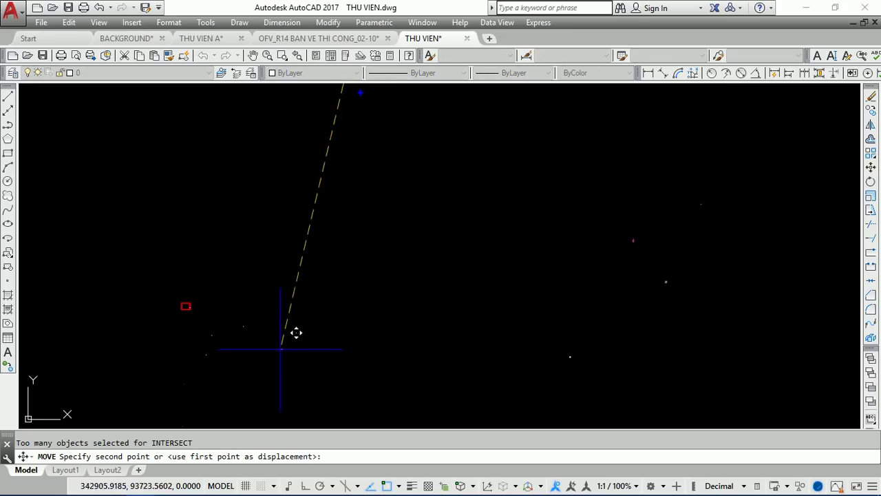
{"action": "scroll", "coordinate": [258, 334], "scroll_direction": "up", "scroll_amount": 3}
{"action": "scroll", "coordinate": [262, 317], "scroll_direction": "up", "scroll_amount": 3}
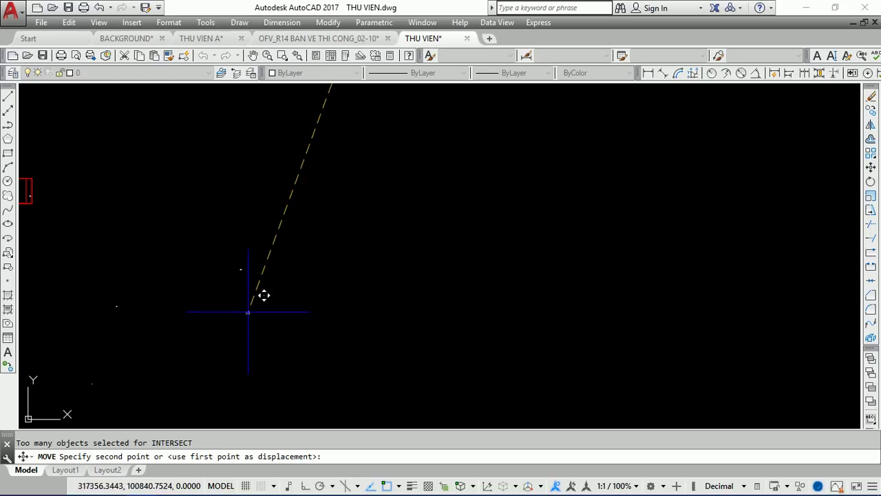
{"action": "scroll", "coordinate": [250, 272], "scroll_direction": "up", "scroll_amount": 4}
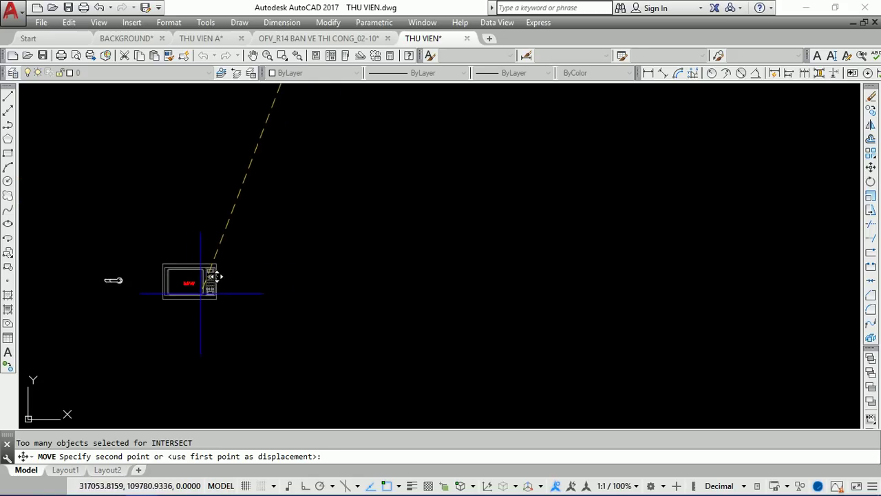
{"action": "left_click", "coordinate": [204, 279]}
{"action": "scroll", "coordinate": [296, 304], "scroll_direction": "down", "scroll_amount": 2}
Step: Move the microwave block beside the TV symbol
{"action": "key", "text": "Return"}
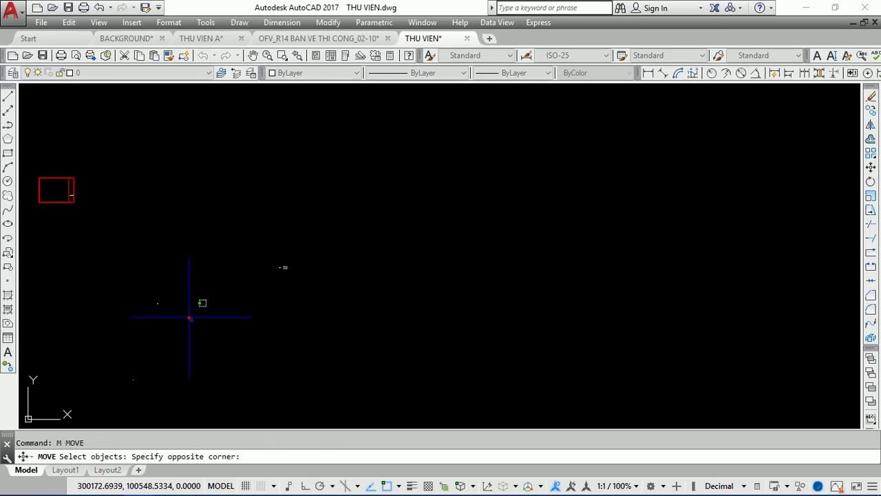
{"action": "left_click", "coordinate": [157, 303]}
{"action": "key", "text": "Return"}
{"action": "left_click", "coordinate": [132, 289]}
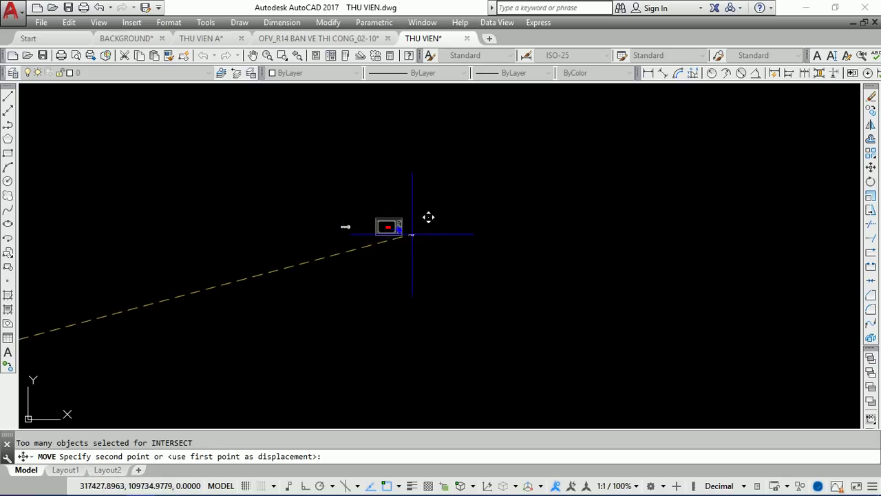
{"action": "scroll", "coordinate": [406, 222], "scroll_direction": "up", "scroll_amount": 5}
{"action": "left_click", "coordinate": [397, 246]}
{"action": "scroll", "coordinate": [397, 246], "scroll_direction": "down", "scroll_amount": 3}
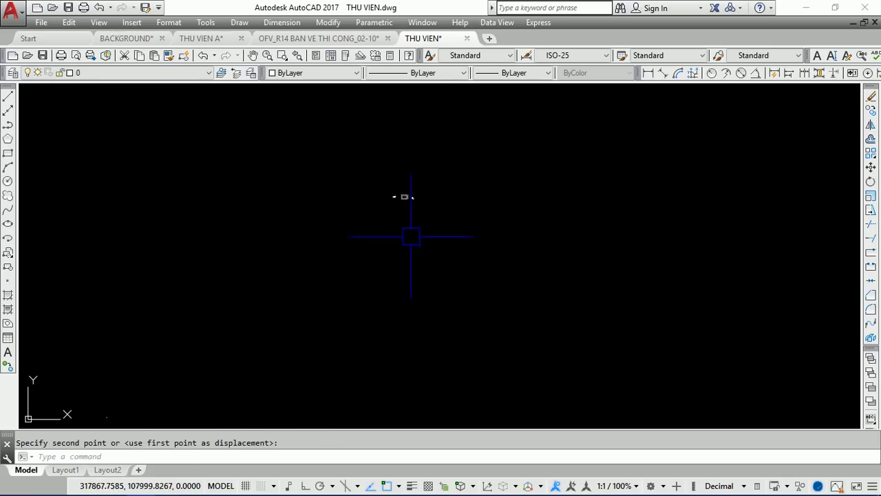
Step: Window-select the next block and move it up into the row with MOVE
{"action": "left_click", "coordinate": [351, 271]}
{"action": "left_click", "coordinate": [336, 274]}
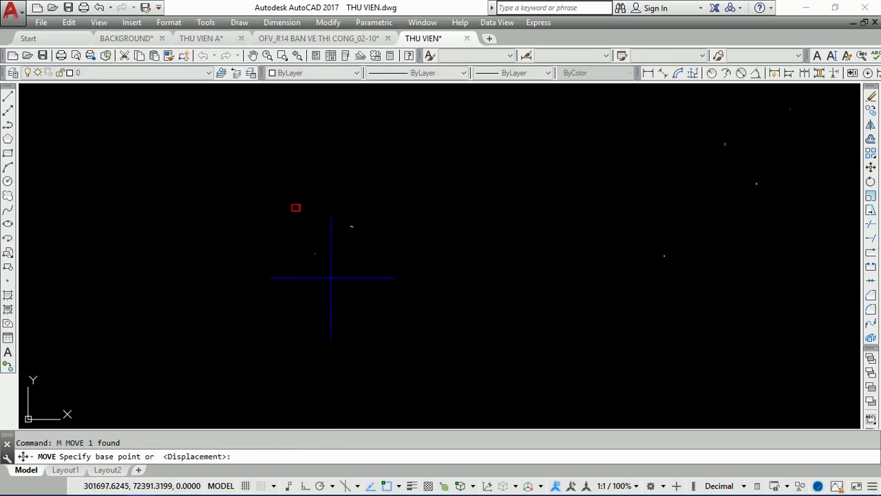
{"action": "left_click", "coordinate": [315, 254]}
{"action": "type", "text": "m"}
{"action": "key", "text": "Return"}
{"action": "left_click", "coordinate": [314, 252]}
{"action": "scroll", "coordinate": [360, 232], "scroll_direction": "up", "scroll_amount": 4}
{"action": "scroll", "coordinate": [319, 203], "scroll_direction": "down", "scroll_amount": 1}
{"action": "scroll", "coordinate": [335, 186], "scroll_direction": "up", "scroll_amount": 2}
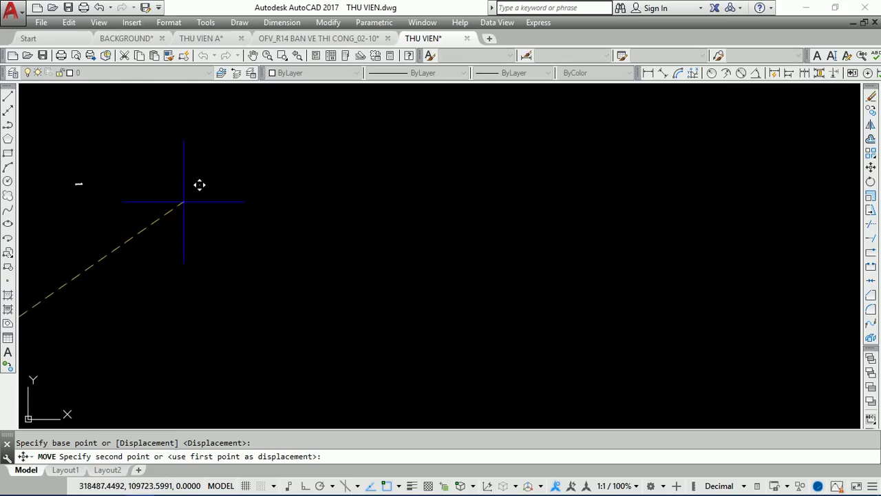
{"action": "scroll", "coordinate": [206, 155], "scroll_direction": "down", "scroll_amount": 3}
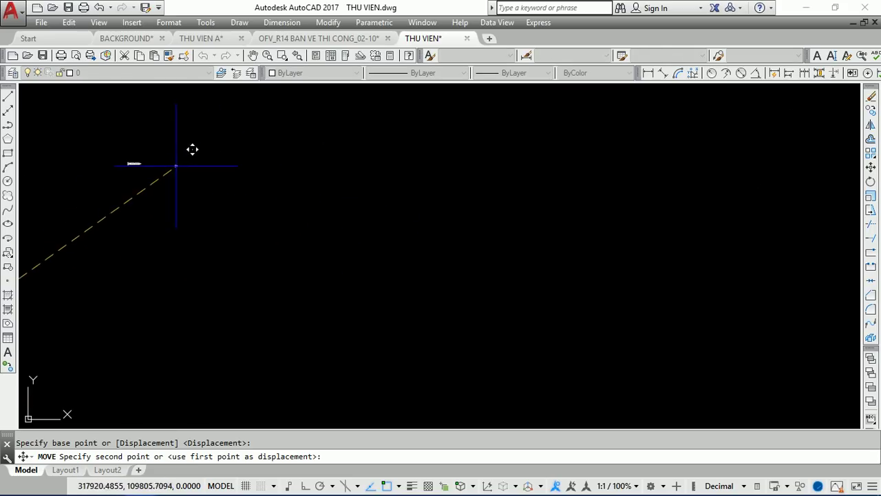
{"action": "left_click", "coordinate": [186, 164]}
{"action": "scroll", "coordinate": [271, 239], "scroll_direction": "up", "scroll_amount": 2}
{"action": "scroll", "coordinate": [287, 276], "scroll_direction": "down", "scroll_amount": 2}
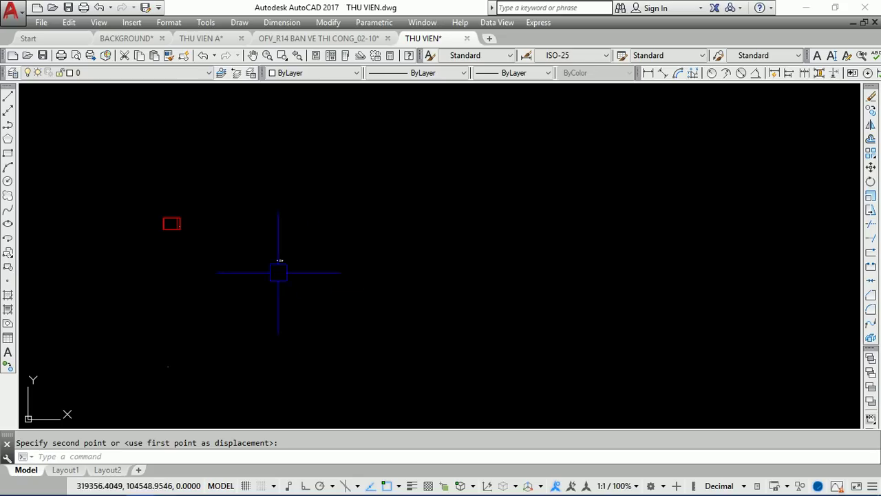
Step: Cancel moving the red box and erase the red rectangle instead
{"action": "left_click", "coordinate": [173, 222]}
{"action": "type", "text": "m"}
{"action": "key", "text": "Return"}
{"action": "left_click", "coordinate": [201, 212]}
{"action": "scroll", "coordinate": [303, 238], "scroll_direction": "up", "scroll_amount": 3}
{"action": "scroll", "coordinate": [304, 205], "scroll_direction": "up", "scroll_amount": 2}
{"action": "key", "text": "Escape"}
{"action": "left_click", "coordinate": [370, 314]}
{"action": "left_click", "coordinate": [220, 203]}
{"action": "type", "text": "e"}
{"action": "key", "text": "Return"}
Step: Pan to the remaining blocks and move the next one into the row
{"action": "middle_click_drag", "start_coordinate": [472, 205], "coordinate": [206, 335]}
{"action": "type", "text": "m"}
{"action": "key", "text": "Return"}
{"action": "left_click", "coordinate": [613, 262]}
{"action": "left_click", "coordinate": [537, 179]}
{"action": "key", "text": "Return"}
{"action": "left_click", "coordinate": [599, 225]}
{"action": "scroll", "coordinate": [478, 232], "scroll_direction": "up", "scroll_amount": 3}
{"action": "scroll", "coordinate": [507, 167], "scroll_direction": "up", "scroll_amount": 1}
{"action": "scroll", "coordinate": [468, 200], "scroll_direction": "up", "scroll_amount": 1}
{"action": "scroll", "coordinate": [469, 198], "scroll_direction": "up", "scroll_amount": 2}
{"action": "left_click", "coordinate": [473, 181]}
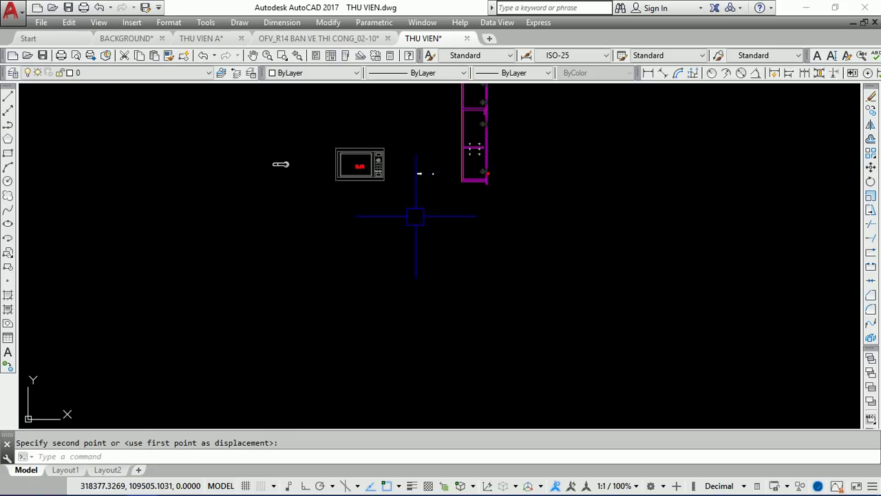
{"action": "scroll", "coordinate": [474, 187], "scroll_direction": "down", "scroll_amount": 5}
Step: Move the point object beside the cabinet and microwave
{"action": "middle_click_drag", "start_coordinate": [226, 262], "coordinate": [489, 284]}
{"action": "left_click", "coordinate": [612, 306]}
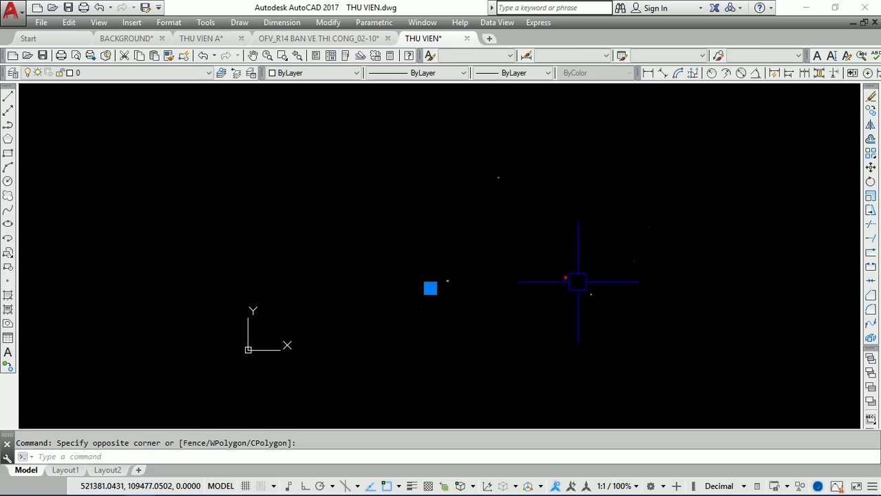
{"action": "left_click", "coordinate": [565, 277]}
{"action": "type", "text": "m"}
{"action": "key", "text": "Return"}
{"action": "left_click", "coordinate": [595, 294]}
{"action": "scroll", "coordinate": [535, 276], "scroll_direction": "up", "scroll_amount": 2}
{"action": "scroll", "coordinate": [418, 207], "scroll_direction": "up", "scroll_amount": 1}
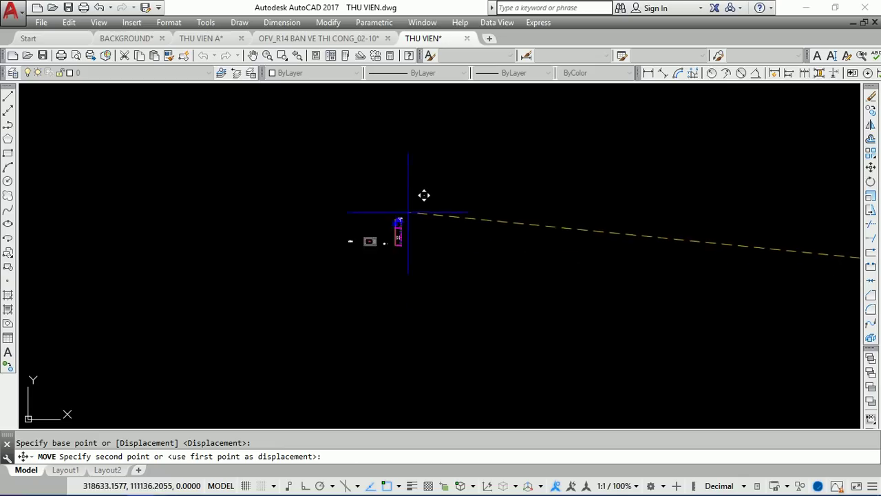
{"action": "scroll", "coordinate": [415, 269], "scroll_direction": "up", "scroll_amount": 2}
{"action": "scroll", "coordinate": [408, 316], "scroll_direction": "down", "scroll_amount": 2}
{"action": "scroll", "coordinate": [268, 314], "scroll_direction": "down", "scroll_amount": 2}
{"action": "left_click", "coordinate": [267, 314]}
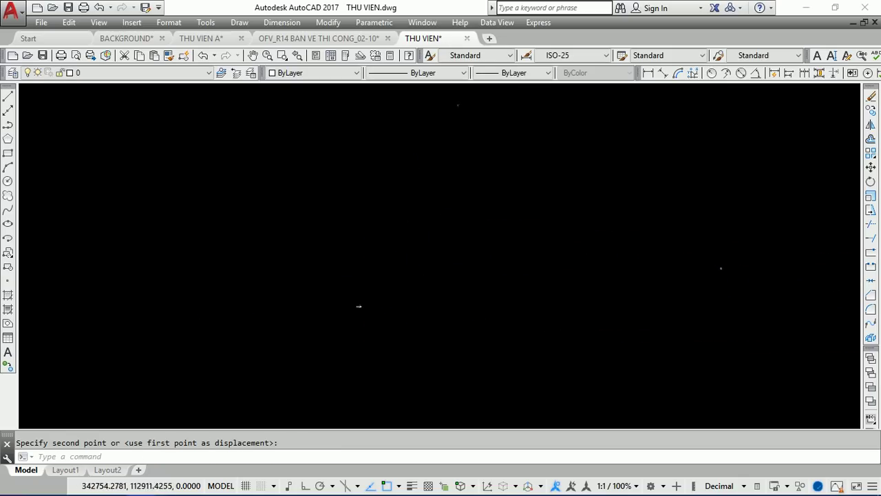
{"action": "scroll", "coordinate": [551, 288], "scroll_direction": "up", "scroll_amount": 2}
Step: Move the following block to its destination in the row
{"action": "type", "text": "m"}
{"action": "key", "text": "Return"}
{"action": "left_click", "coordinate": [574, 309]}
{"action": "left_click", "coordinate": [528, 266]}
{"action": "key", "text": "Return"}
{"action": "left_click", "coordinate": [550, 288]}
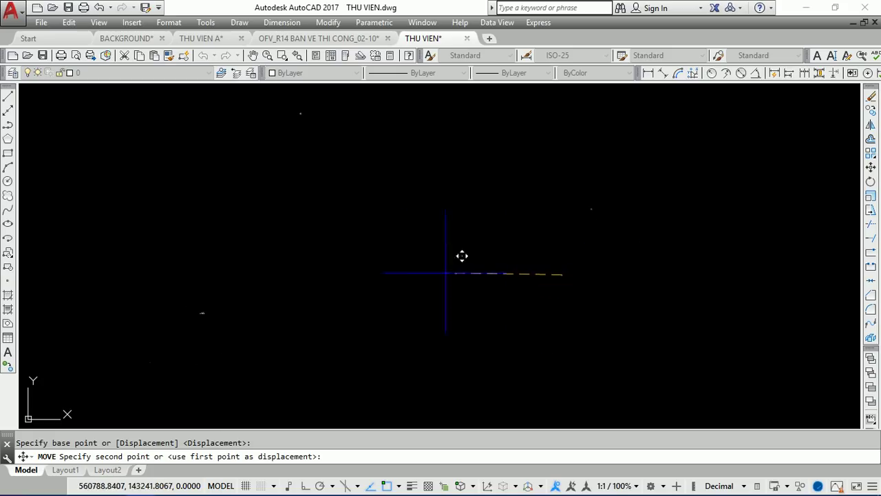
{"action": "scroll", "coordinate": [172, 307], "scroll_direction": "up", "scroll_amount": 3}
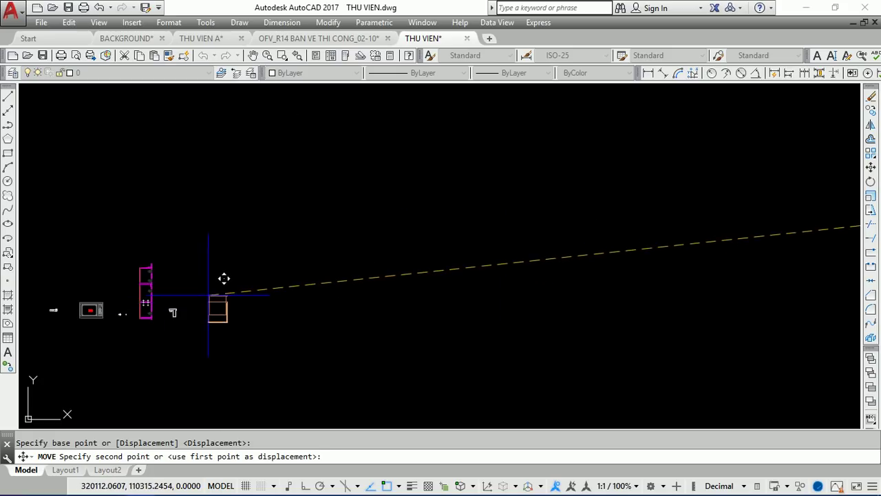
{"action": "left_click", "coordinate": [213, 308]}
{"action": "scroll", "coordinate": [241, 308], "scroll_direction": "down", "scroll_amount": 4}
Step: Move the next group of objects beside the other blocks
{"action": "middle_click_drag", "start_coordinate": [241, 307], "coordinate": [297, 247]}
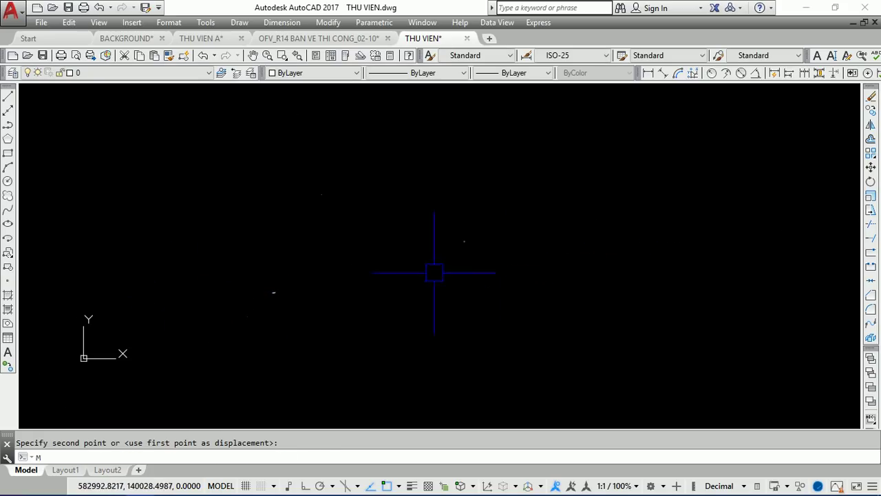
{"action": "type", "text": "m"}
{"action": "key", "text": "Return"}
{"action": "left_click", "coordinate": [485, 276]}
{"action": "left_click", "coordinate": [428, 215]}
{"action": "key", "text": "Return"}
{"action": "left_click", "coordinate": [464, 241]}
{"action": "scroll", "coordinate": [295, 276], "scroll_direction": "up", "scroll_amount": 3}
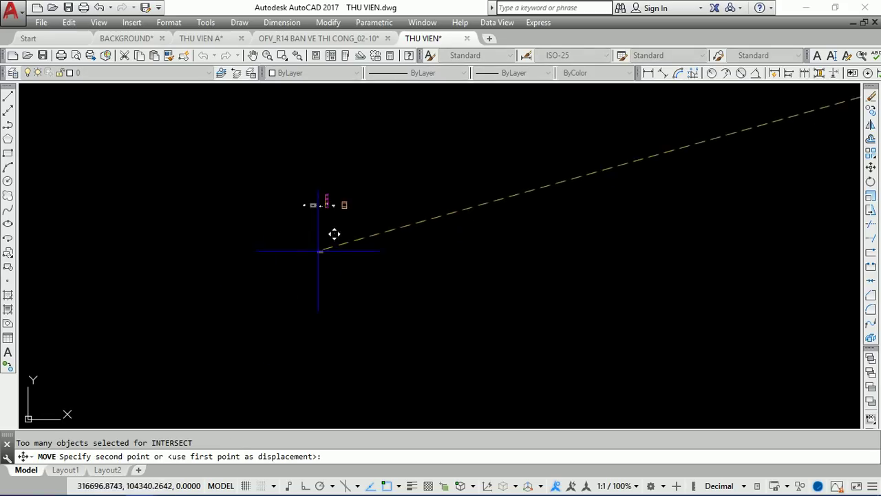
{"action": "scroll", "coordinate": [344, 227], "scroll_direction": "up", "scroll_amount": 3}
{"action": "left_click", "coordinate": [315, 303]}
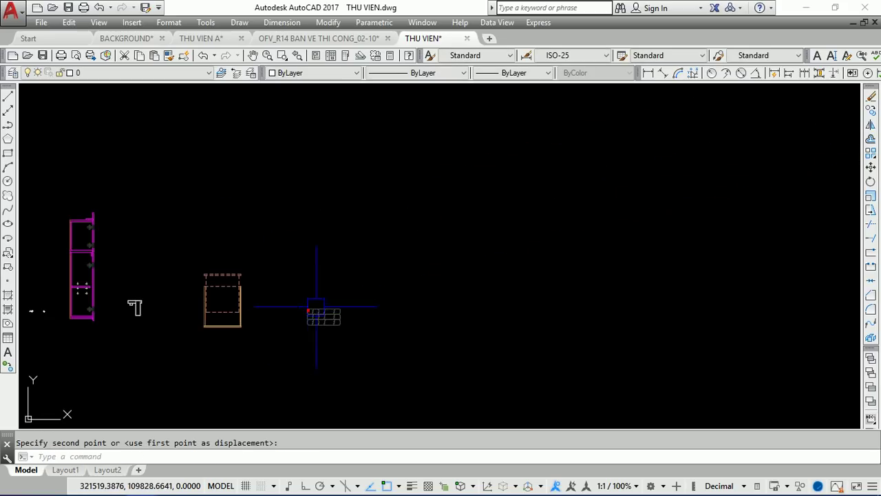
Step: Crossing-select another block and drop it into the row
{"action": "left_click", "coordinate": [436, 177]}
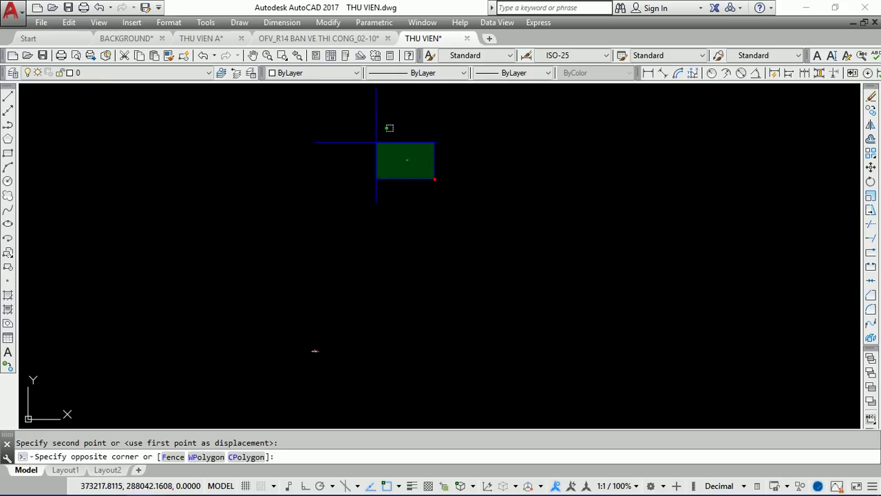
{"action": "left_click", "coordinate": [398, 158]}
{"action": "type", "text": "m"}
{"action": "key", "text": "Return"}
{"action": "left_click", "coordinate": [406, 161]}
{"action": "scroll", "coordinate": [282, 357], "scroll_direction": "up", "scroll_amount": 3}
{"action": "scroll", "coordinate": [303, 289], "scroll_direction": "up", "scroll_amount": 3}
{"action": "left_click", "coordinate": [335, 269]}
{"action": "scroll", "coordinate": [517, 158], "scroll_direction": "down", "scroll_amount": 5}
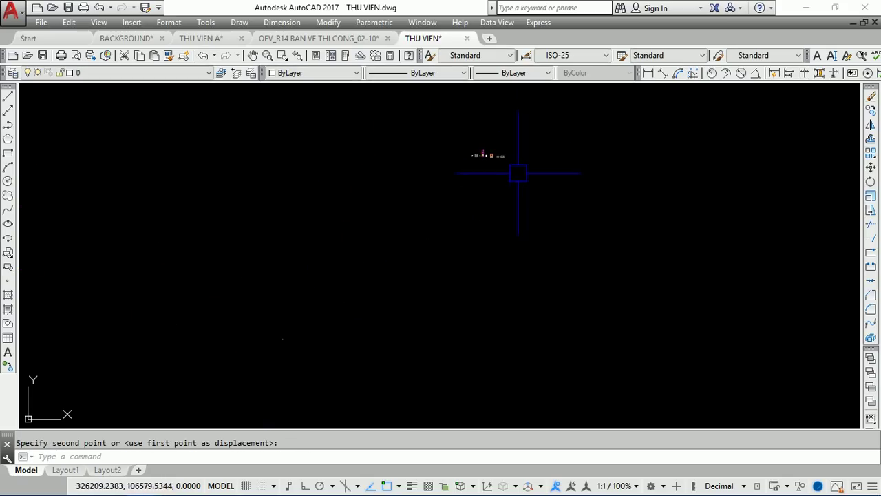
Step: Place the last block beside the microwave and zoom to the drawing extents
{"action": "left_click", "coordinate": [289, 332]}
{"action": "left_click", "coordinate": [269, 335]}
{"action": "type", "text": "m"}
{"action": "key", "text": "Return"}
{"action": "left_click", "coordinate": [277, 338]}
{"action": "scroll", "coordinate": [529, 124], "scroll_direction": "up", "scroll_amount": 2}
{"action": "scroll", "coordinate": [468, 250], "scroll_direction": "down", "scroll_amount": 2}
{"action": "scroll", "coordinate": [454, 298], "scroll_direction": "up", "scroll_amount": 5}
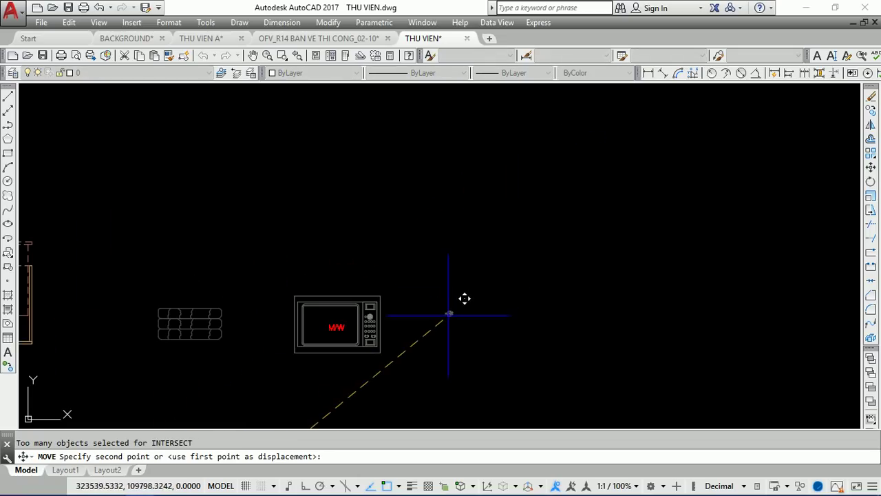
{"action": "left_click", "coordinate": [453, 336]}
{"action": "scroll", "coordinate": [522, 261], "scroll_direction": "down", "scroll_amount": 4}
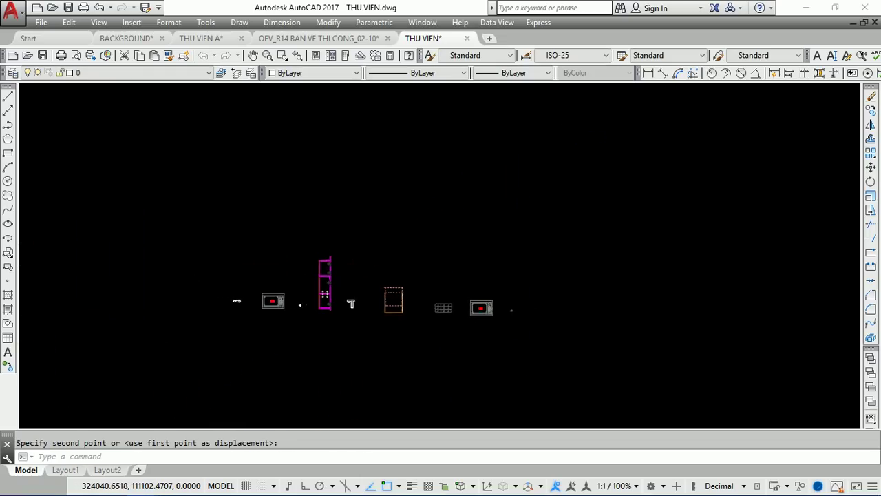
{"action": "middle_click", "coordinate": [523, 259]}
{"action": "middle_click", "coordinate": [523, 260]}
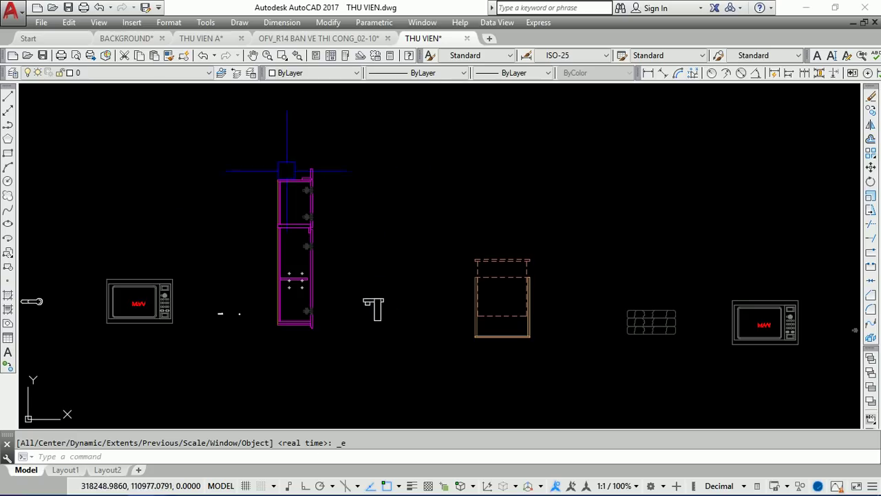
Step: Window-select the entire row of 10 blocks and copy it with Ctrl+C
{"action": "scroll", "coordinate": [392, 174], "scroll_direction": "down", "scroll_amount": 3}
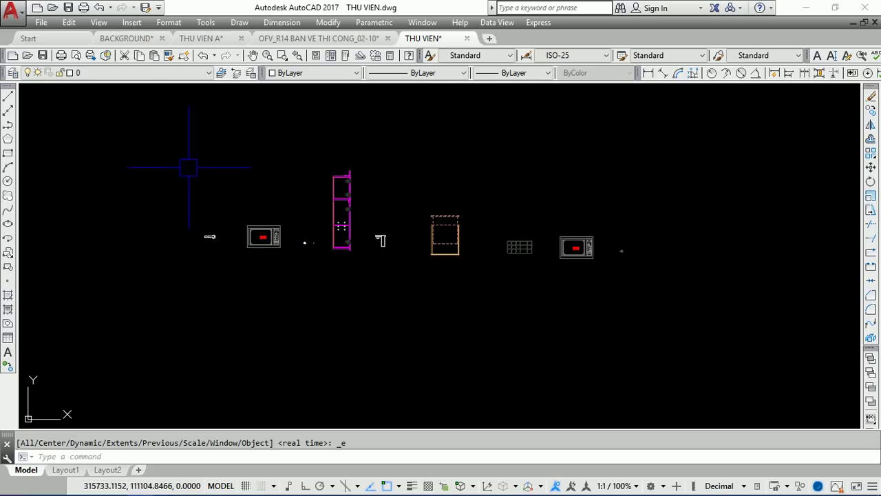
{"action": "left_click", "coordinate": [155, 112]}
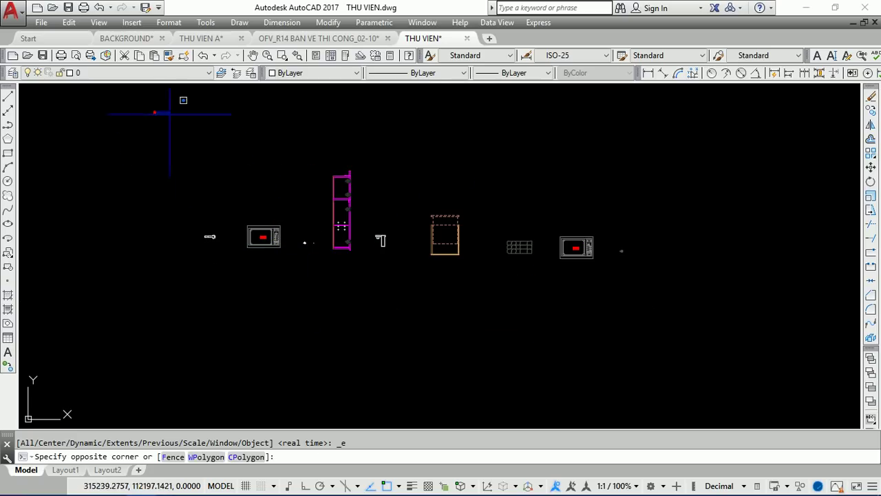
{"action": "left_click", "coordinate": [684, 302]}
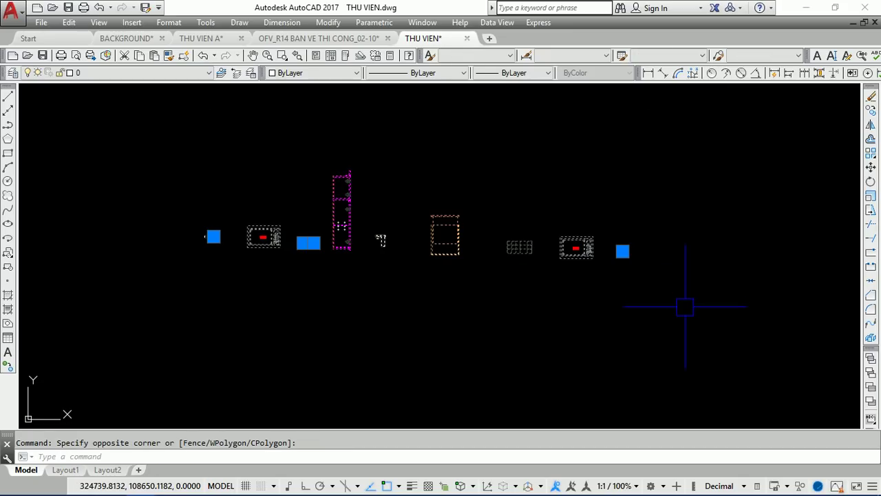
{"action": "key", "text": "ctrl+c"}
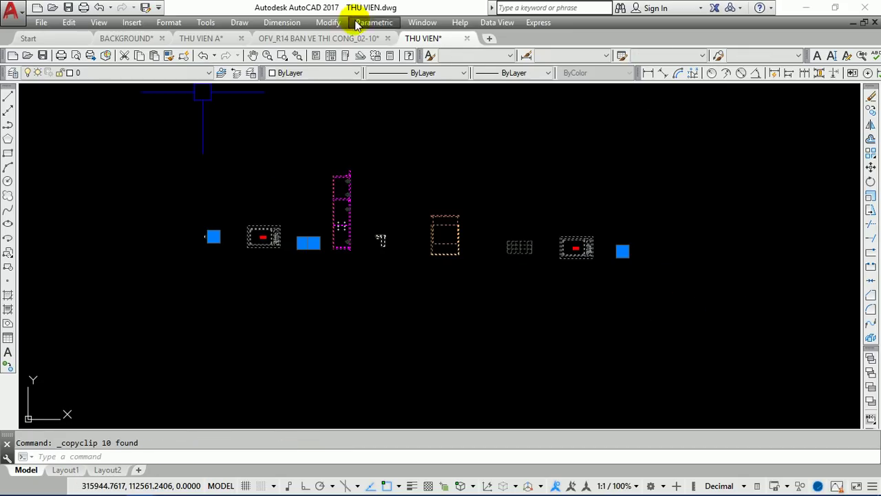
Step: Paste the copied block row into the empty AIR & SHIP cell of THU VIEN A.DWG
{"action": "left_click", "coordinate": [202, 40]}
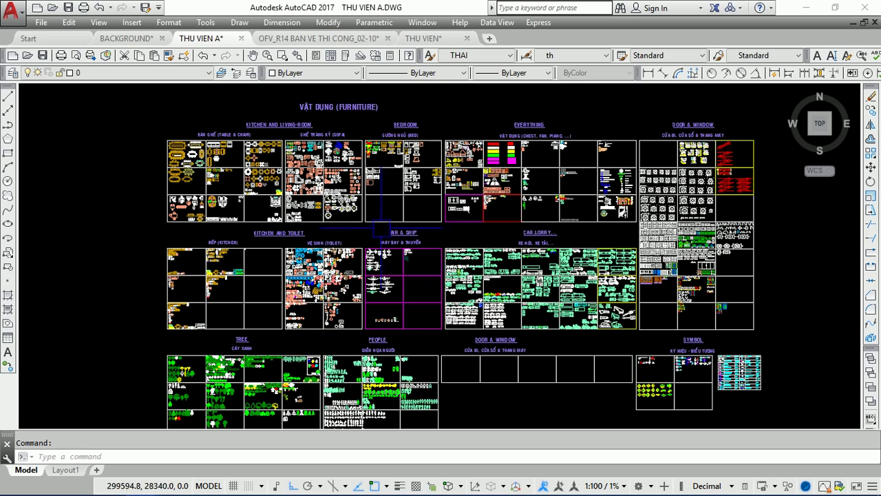
{"action": "key", "text": "ctrl+v"}
{"action": "scroll", "coordinate": [417, 294], "scroll_direction": "up", "scroll_amount": 6}
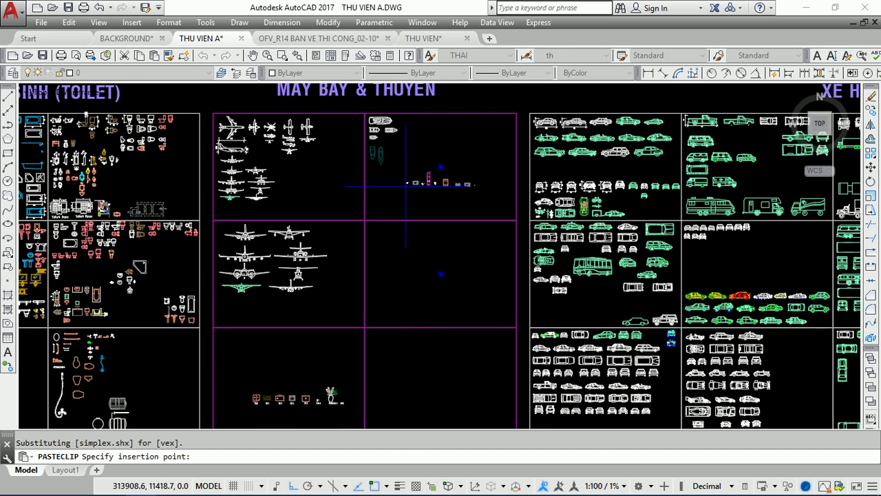
{"action": "left_click", "coordinate": [405, 184]}
{"action": "scroll", "coordinate": [396, 232], "scroll_direction": "down", "scroll_amount": 6}
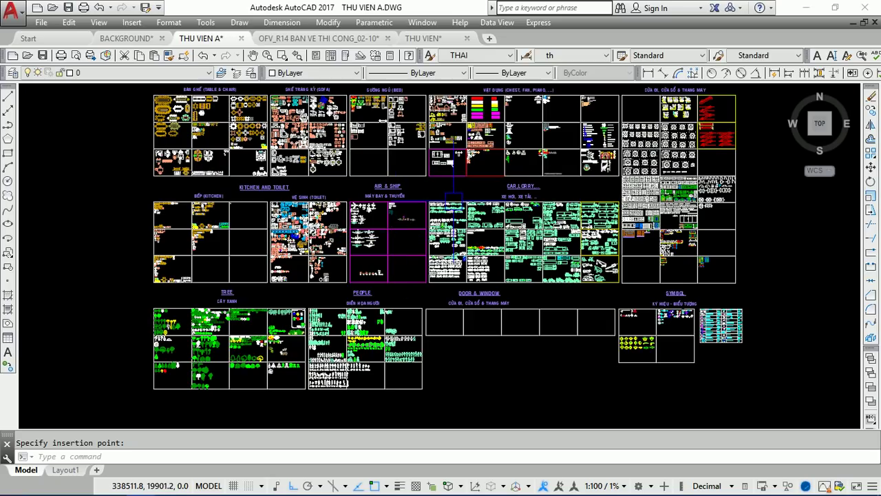
{"action": "scroll", "coordinate": [430, 192], "scroll_direction": "up", "scroll_amount": 5}
{"action": "scroll", "coordinate": [367, 257], "scroll_direction": "up", "scroll_amount": 3}
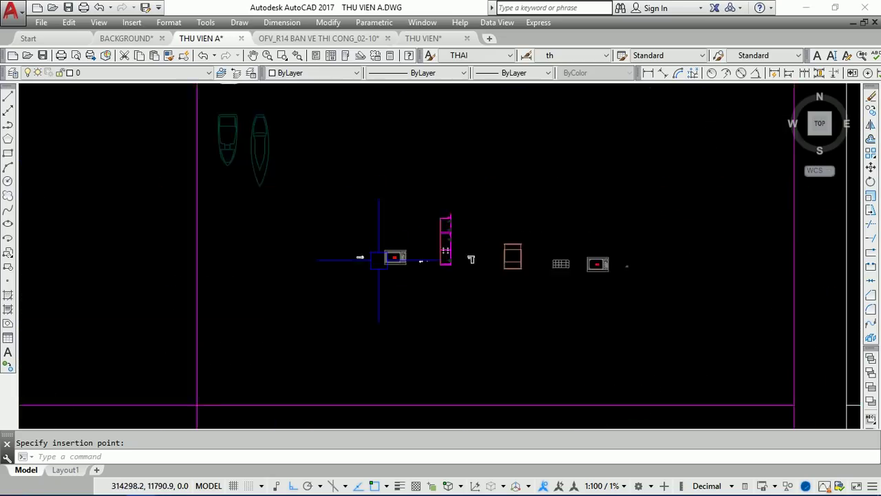
{"action": "scroll", "coordinate": [461, 229], "scroll_direction": "up", "scroll_amount": 3}
{"action": "scroll", "coordinate": [440, 259], "scroll_direction": "up", "scroll_amount": 5}
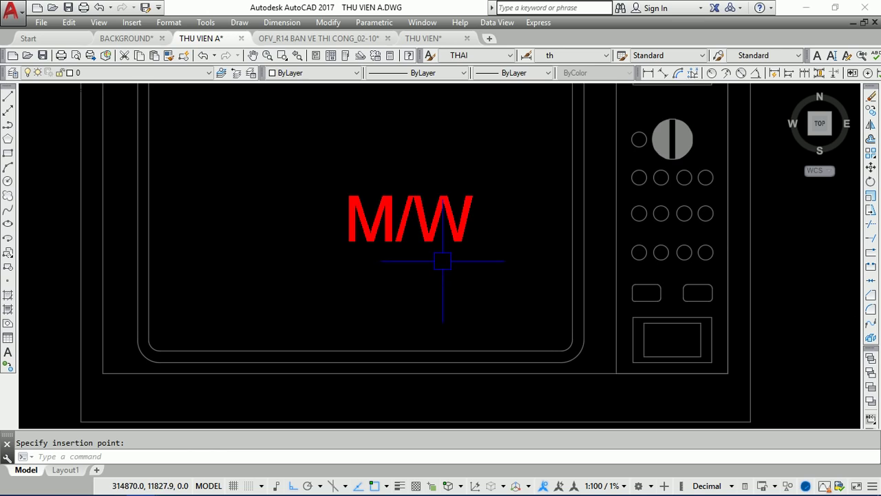
{"action": "scroll", "coordinate": [441, 246], "scroll_direction": "down", "scroll_amount": 2}
{"action": "scroll", "coordinate": [406, 245], "scroll_direction": "down", "scroll_amount": 5}
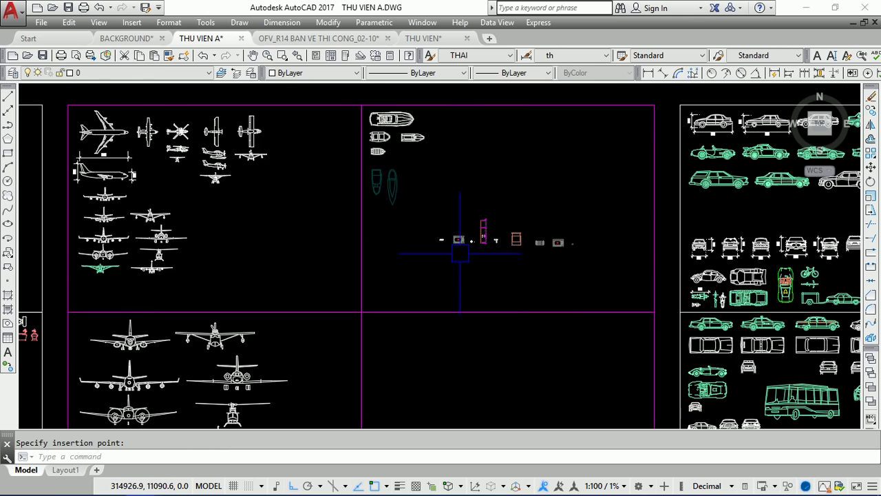
{"action": "scroll", "coordinate": [489, 168], "scroll_direction": "down", "scroll_amount": 3}
{"action": "scroll", "coordinate": [465, 266], "scroll_direction": "up", "scroll_amount": 4}
{"action": "scroll", "coordinate": [409, 259], "scroll_direction": "up", "scroll_amount": 2}
{"action": "middle_click_drag", "start_coordinate": [434, 171], "coordinate": [449, 232]}
{"action": "scroll", "coordinate": [432, 228], "scroll_direction": "up", "scroll_amount": 6}
{"action": "type", "text": "DT"}
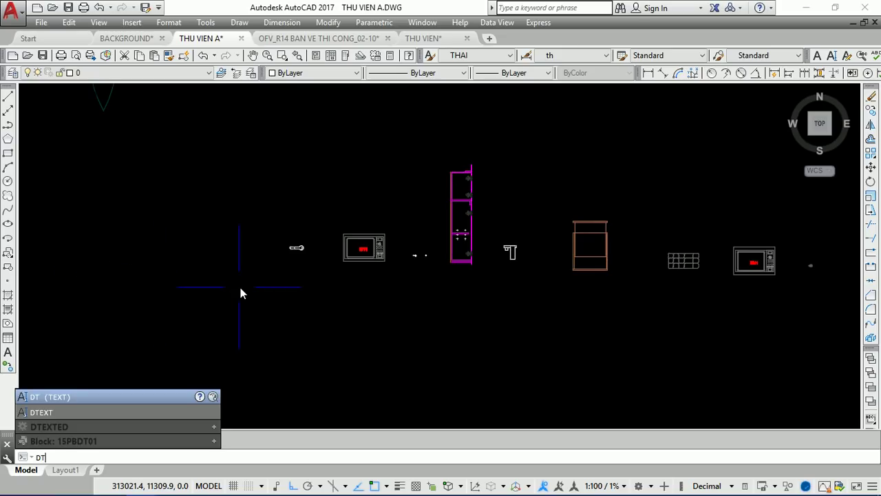
Step: Add a single-line text label '1.' with 0 rotation below the first pasted microwave block
{"action": "key", "text": "Return"}
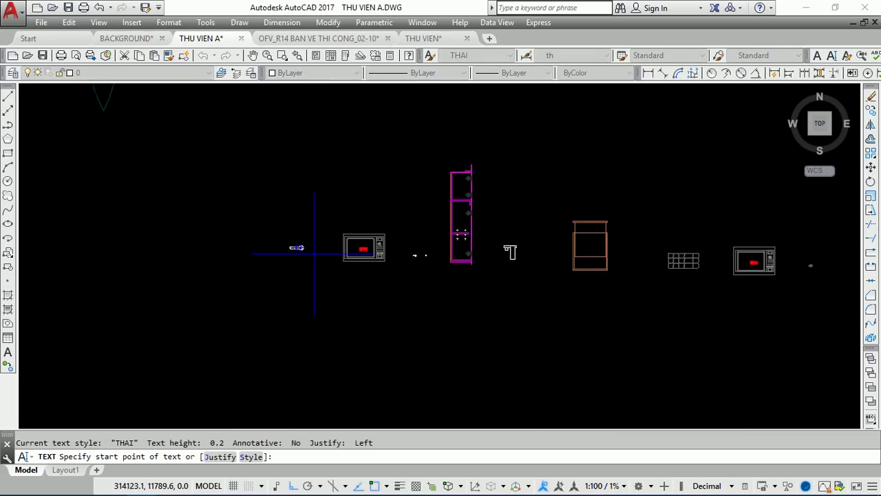
{"action": "scroll", "coordinate": [348, 278], "scroll_direction": "up", "scroll_amount": 2}
{"action": "scroll", "coordinate": [369, 272], "scroll_direction": "up", "scroll_amount": 3}
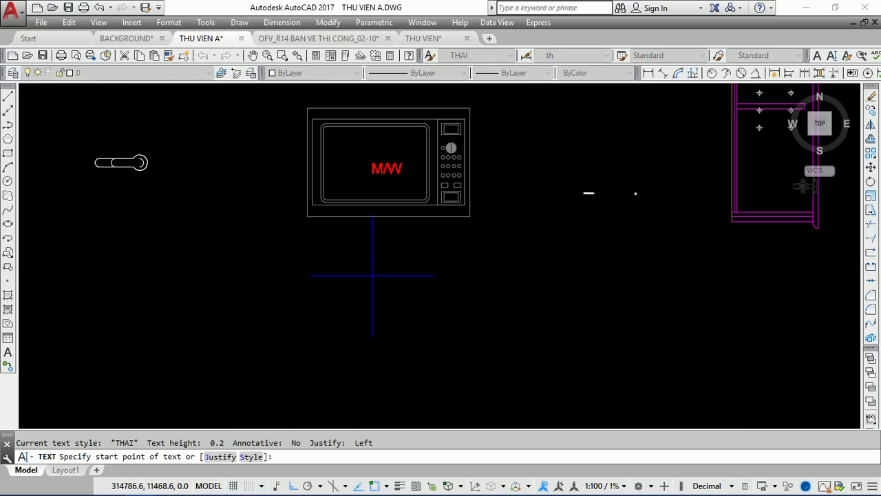
{"action": "left_click", "coordinate": [372, 328]}
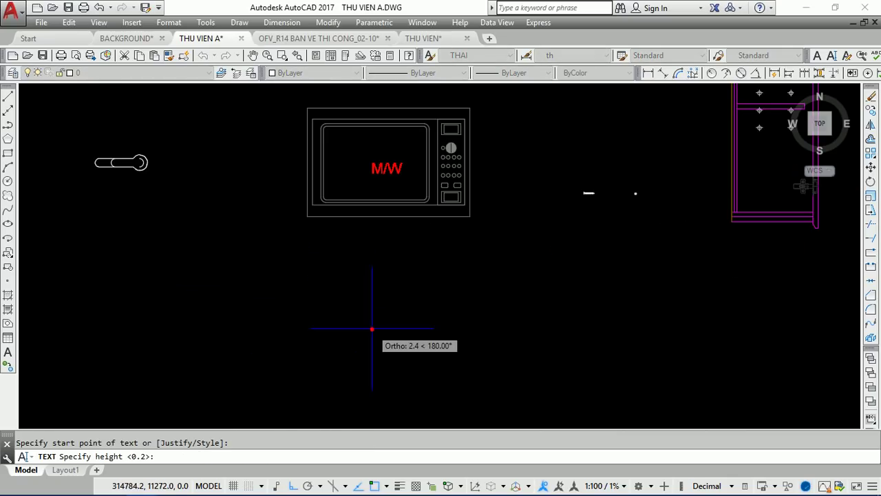
{"action": "left_click", "coordinate": [371, 289]}
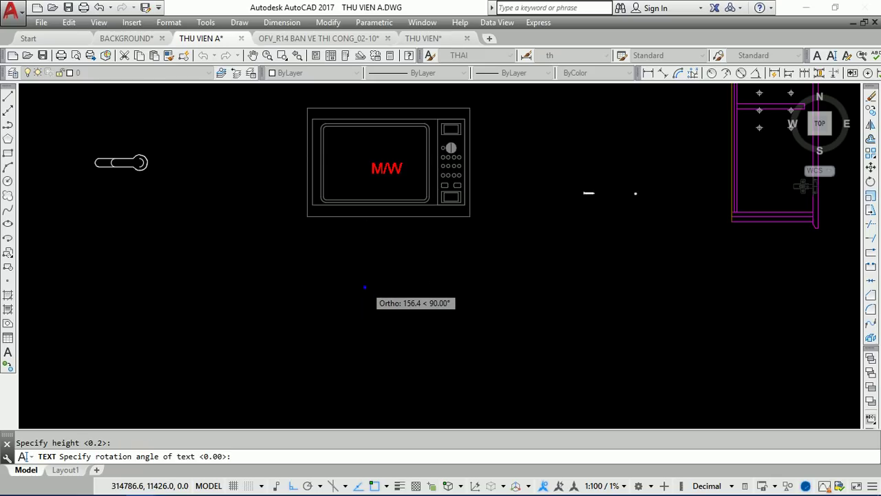
{"action": "key", "text": "Return"}
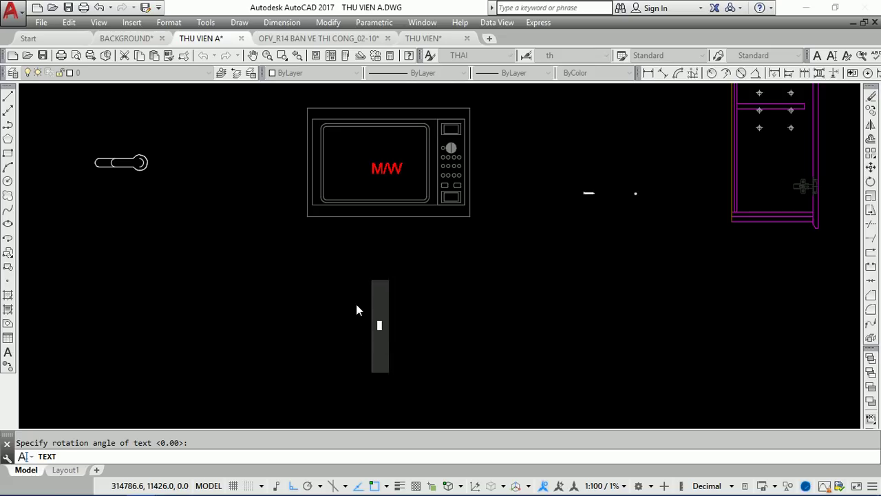
{"action": "type", "text": "1"}
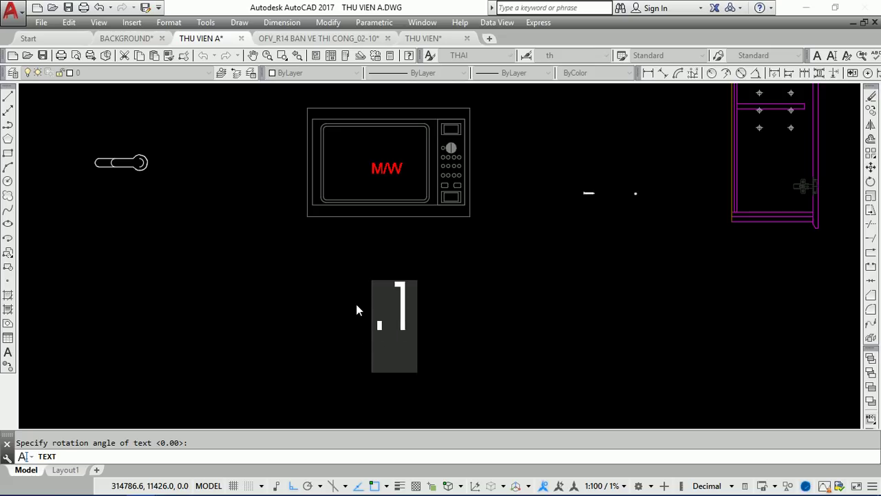
{"action": "key", "text": "BackSpace"}
{"action": "key", "text": "BackSpace"}
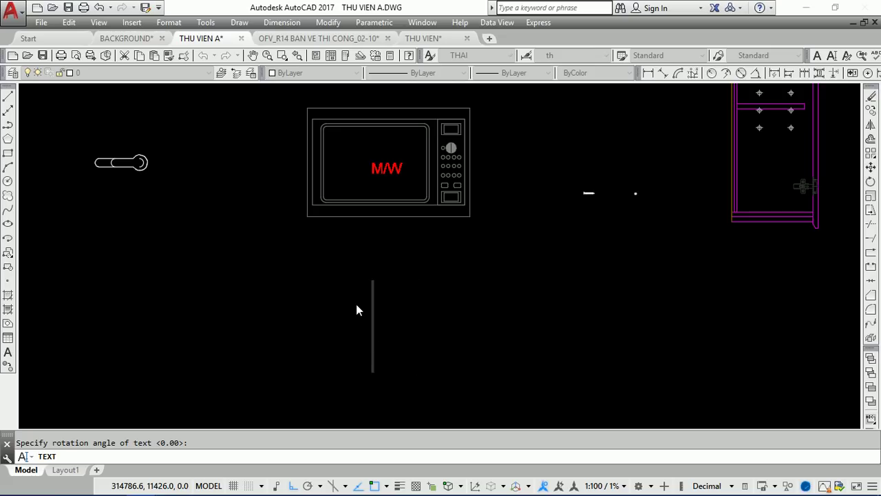
{"action": "type", "text": "1."}
{"action": "key", "text": "Return"}
{"action": "key", "text": "Return"}
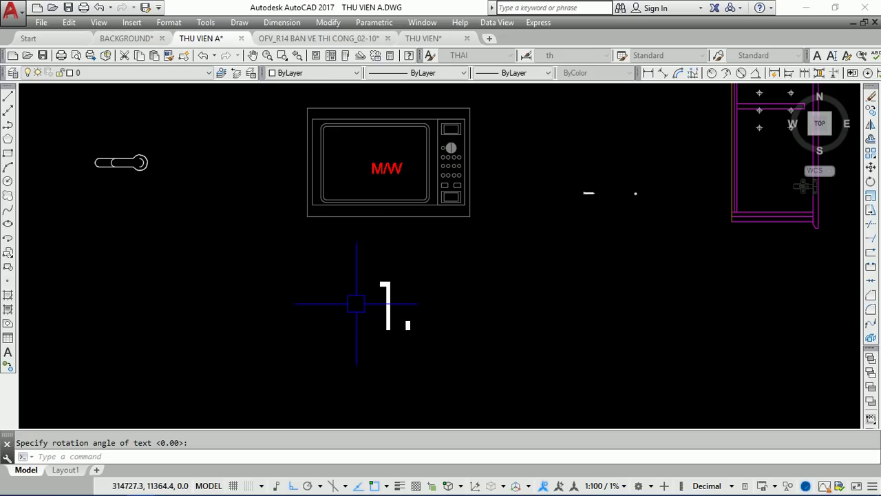
{"action": "scroll", "coordinate": [364, 305], "scroll_direction": "down", "scroll_amount": 3}
{"action": "scroll", "coordinate": [373, 307], "scroll_direction": "down", "scroll_amount": 2}
{"action": "left_click", "coordinate": [365, 303]}
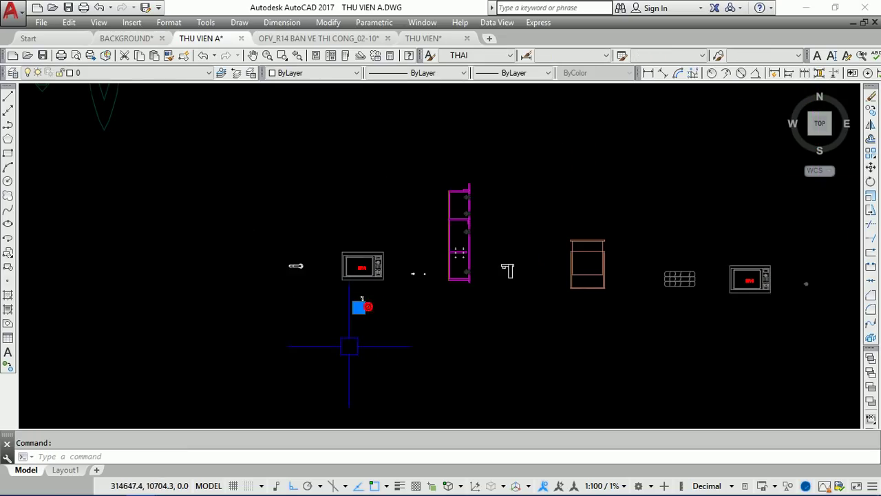
Step: Copy the '1.' label under each of the six other blocks in the row
{"action": "type", "text": "co"}
{"action": "key", "text": "space"}
{"action": "left_click", "coordinate": [380, 326]}
{"action": "left_click", "coordinate": [431, 320]}
{"action": "left_click", "coordinate": [482, 320]}
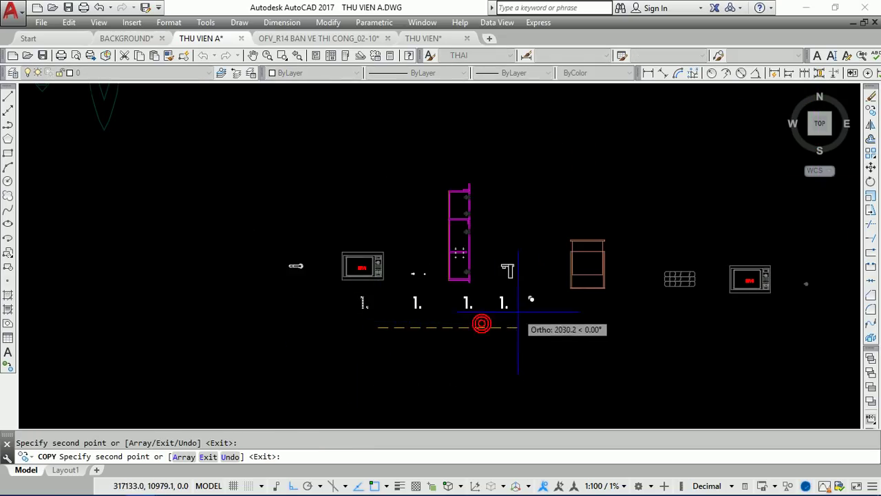
{"action": "left_click", "coordinate": [528, 316]}
{"action": "left_click", "coordinate": [597, 317]}
{"action": "left_click", "coordinate": [690, 316]}
{"action": "left_click", "coordinate": [761, 317]}
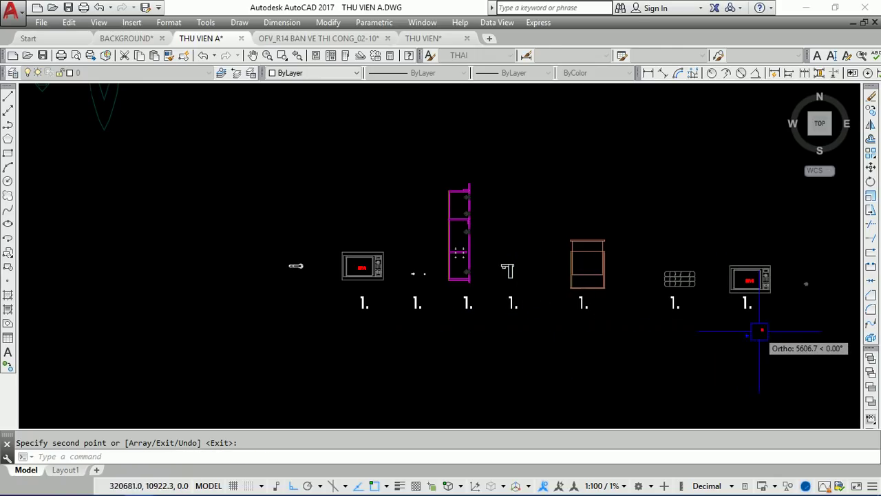
{"action": "key", "text": "Return"}
{"action": "type", "text": "TEXTED"}
{"action": "key", "text": "Return"}
{"action": "scroll", "coordinate": [422, 304], "scroll_direction": "up", "scroll_amount": 3}
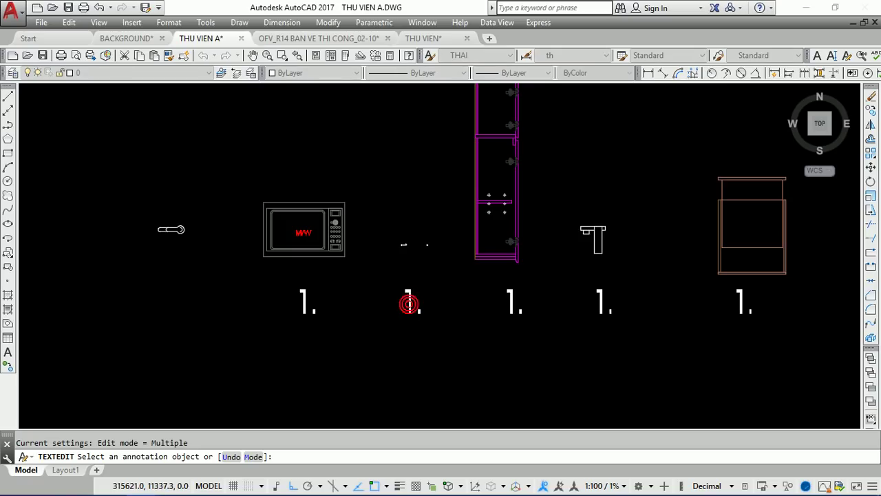
Step: Change the labels under the small block and the tall cabinet to 2. and 3
{"action": "left_click", "coordinate": [417, 305]}
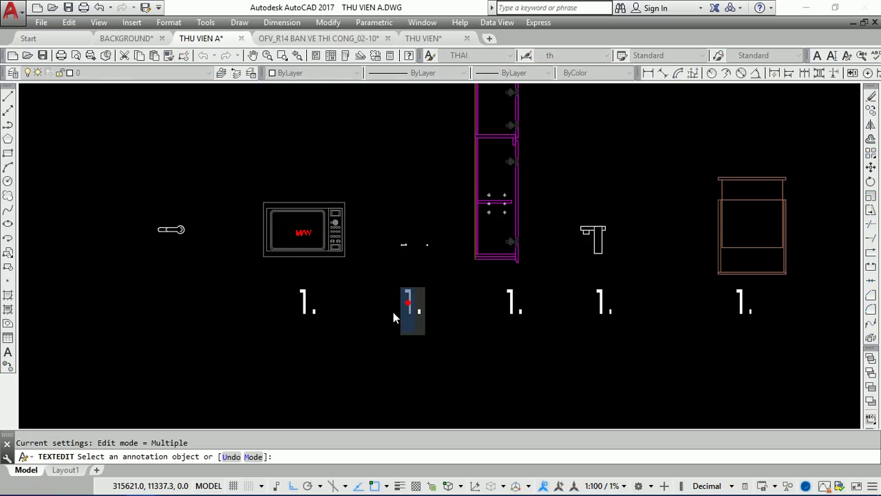
{"action": "type", "text": "2."}
{"action": "left_click", "coordinate": [460, 325]}
{"action": "middle_click_drag", "start_coordinate": [460, 326], "coordinate": [401, 336]}
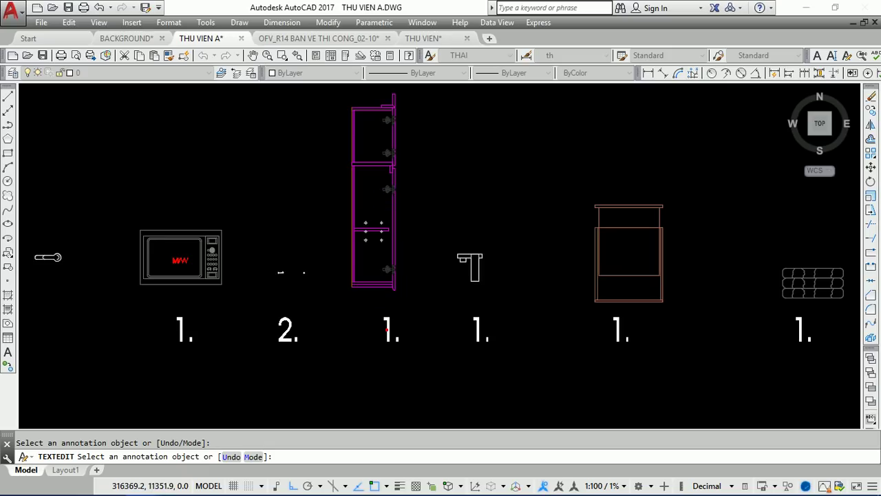
{"action": "left_click", "coordinate": [389, 336]}
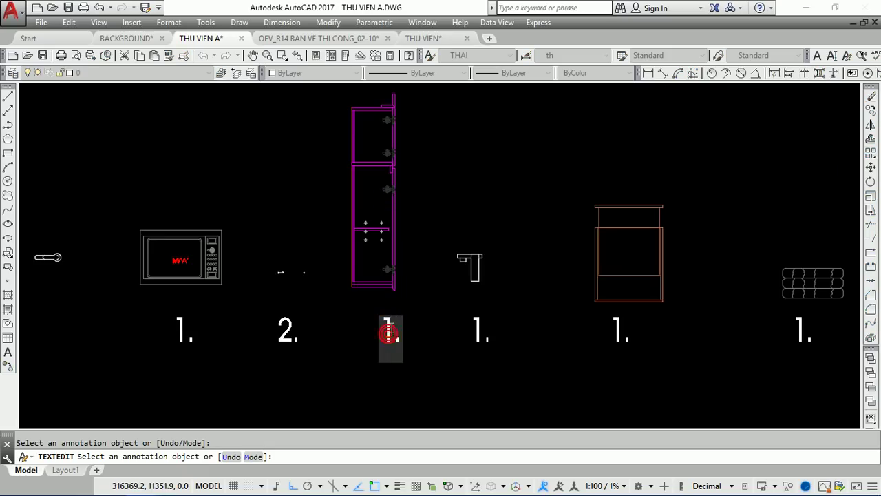
{"action": "type", "text": "3"}
{"action": "left_click", "coordinate": [429, 356]}
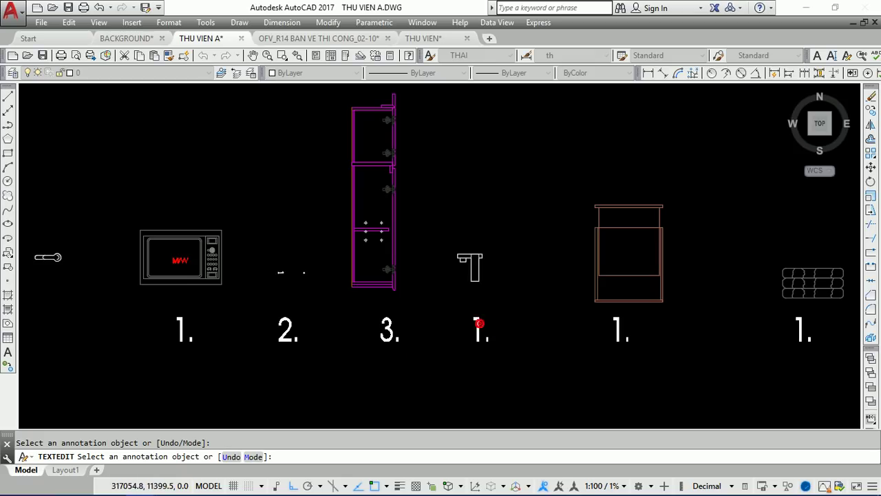
Step: Change the label under the faucet block to 4. and finish text editing
{"action": "left_click", "coordinate": [481, 331]}
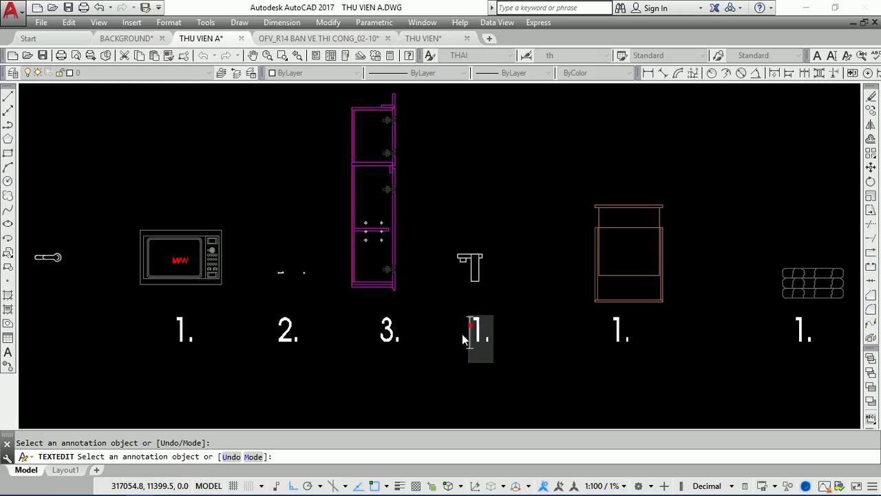
{"action": "type", "text": "4"}
{"action": "left_click", "coordinate": [566, 375]}
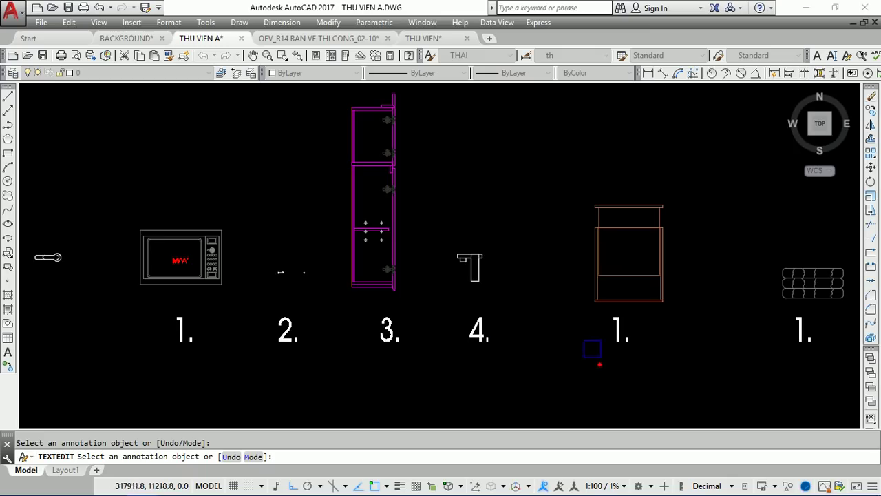
{"action": "key", "text": "Escape"}
{"action": "scroll", "coordinate": [413, 298], "scroll_direction": "down", "scroll_amount": 3}
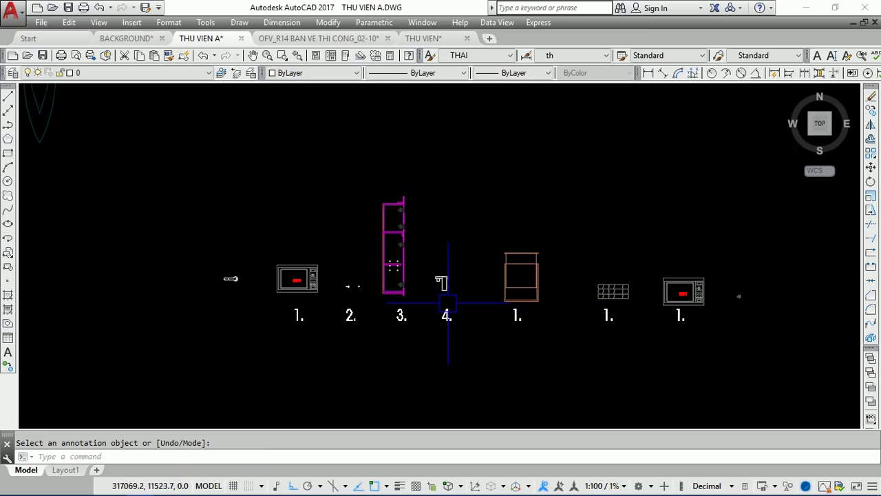
{"action": "scroll", "coordinate": [446, 313], "scroll_direction": "up", "scroll_amount": 4}
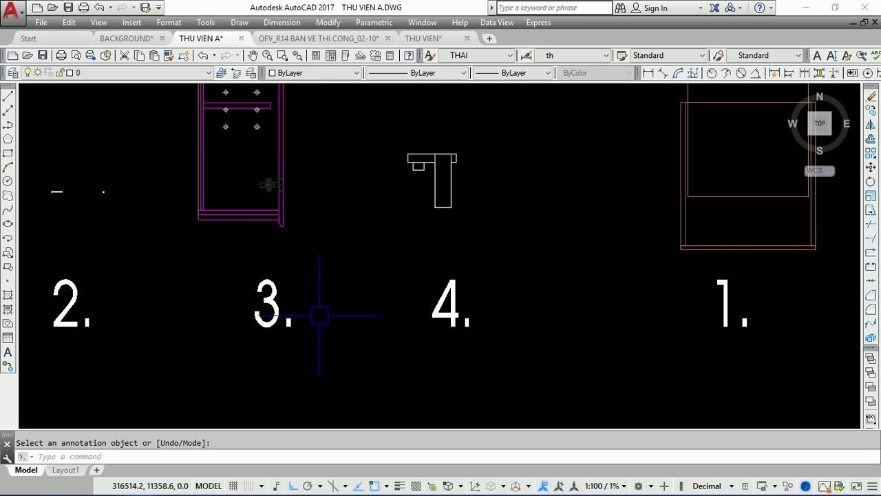
{"action": "scroll", "coordinate": [315, 310], "scroll_direction": "down", "scroll_amount": 5}
{"action": "scroll", "coordinate": [413, 227], "scroll_direction": "down", "scroll_amount": 3}
{"action": "scroll", "coordinate": [469, 221], "scroll_direction": "down", "scroll_amount": 6}
{"action": "scroll", "coordinate": [469, 222], "scroll_direction": "up", "scroll_amount": 4}
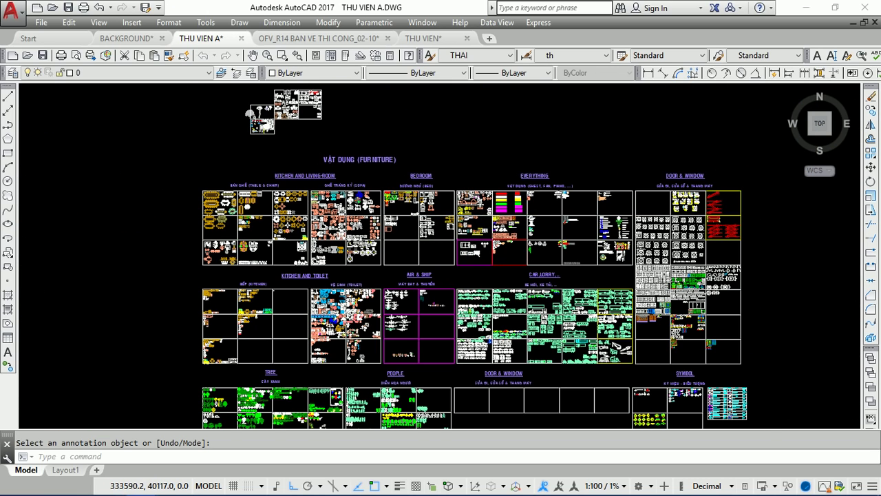
Step: Save THU VIEN A.DWG with its renumbered block labels
{"action": "key", "text": "ctrl+s"}
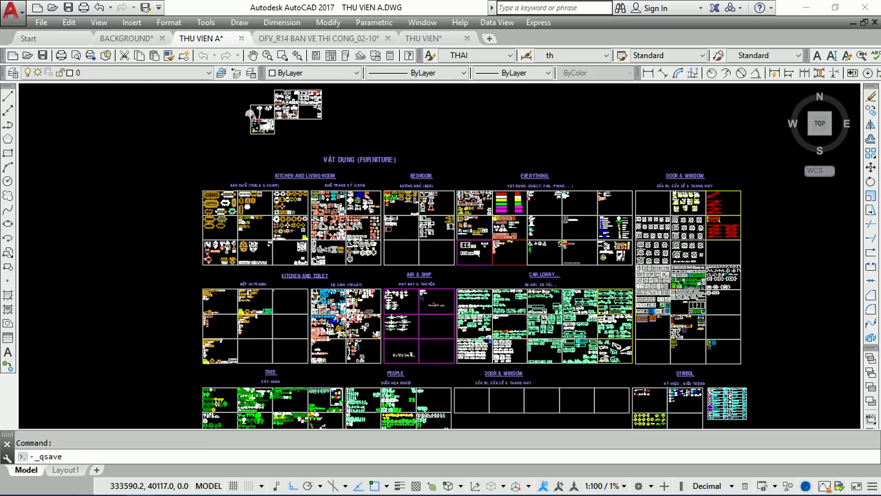
{"action": "middle_click_drag", "start_coordinate": [510, 223], "coordinate": [457, 172]}
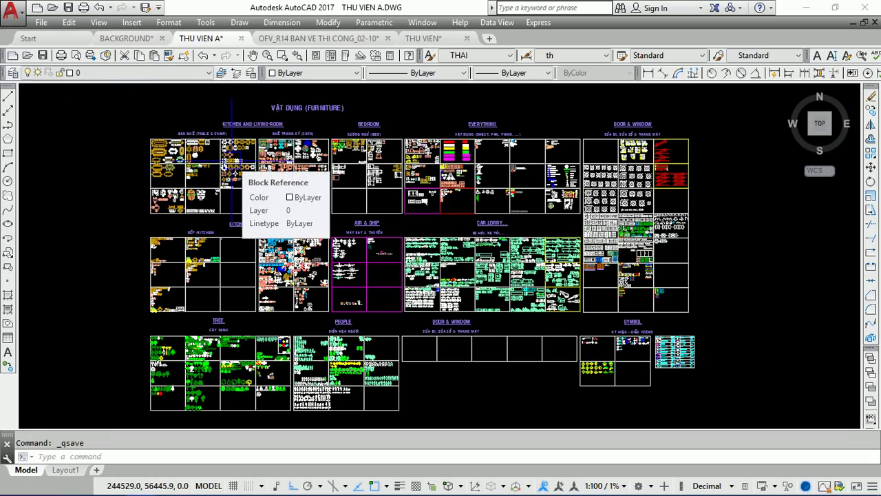
Step: Use Find and Replace to search the drawing for '4.' and zoom to the faucet label
{"action": "left_click", "coordinate": [69, 22]}
{"action": "left_click", "coordinate": [100, 255]}
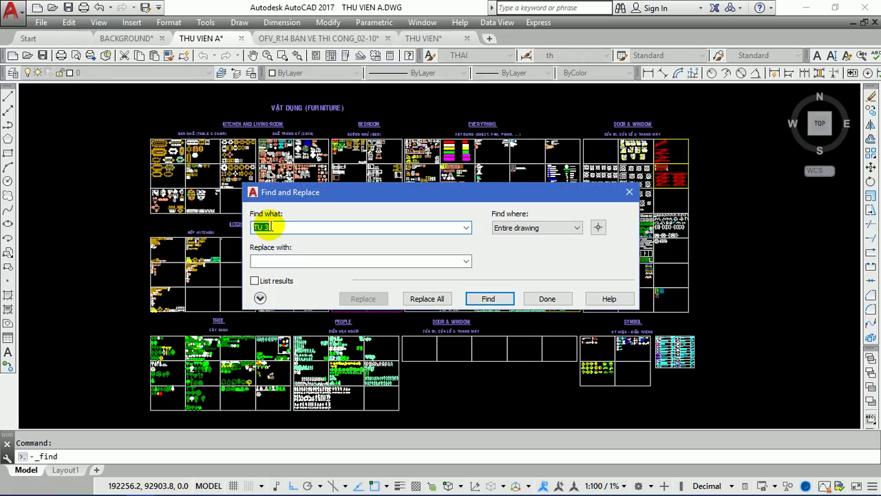
{"action": "type", "text": "4."}
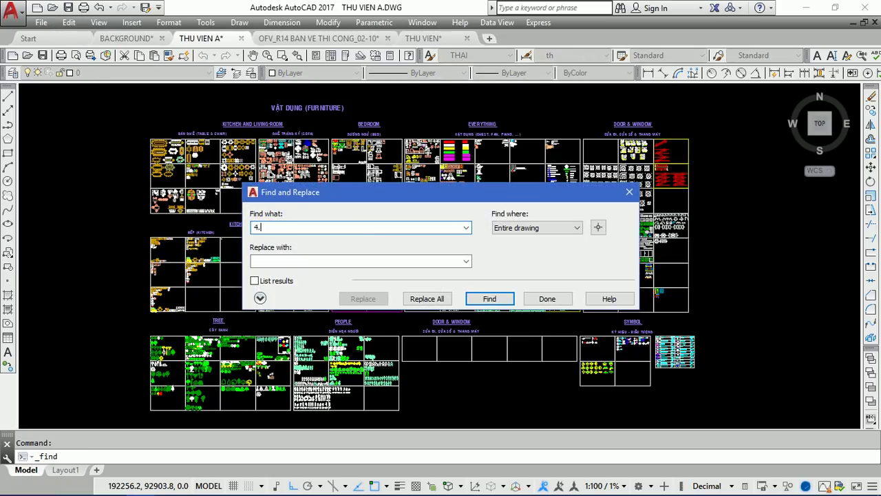
{"action": "left_click", "coordinate": [493, 301]}
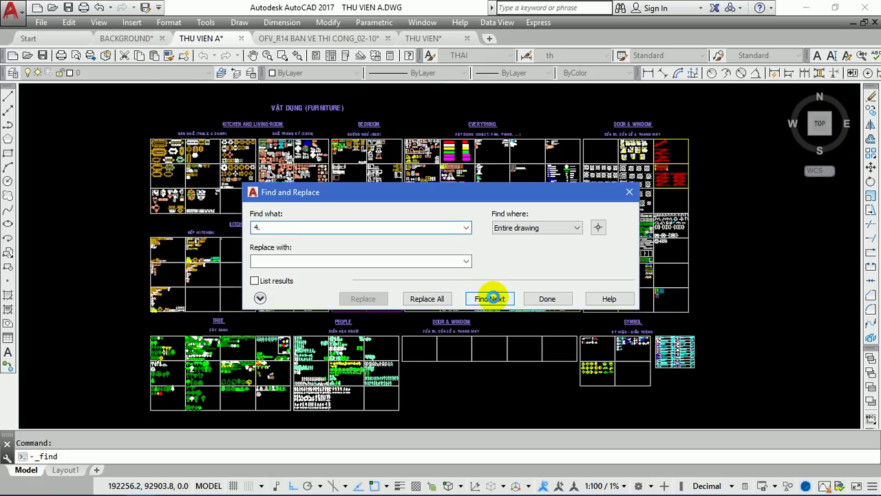
{"action": "left_click", "coordinate": [493, 298]}
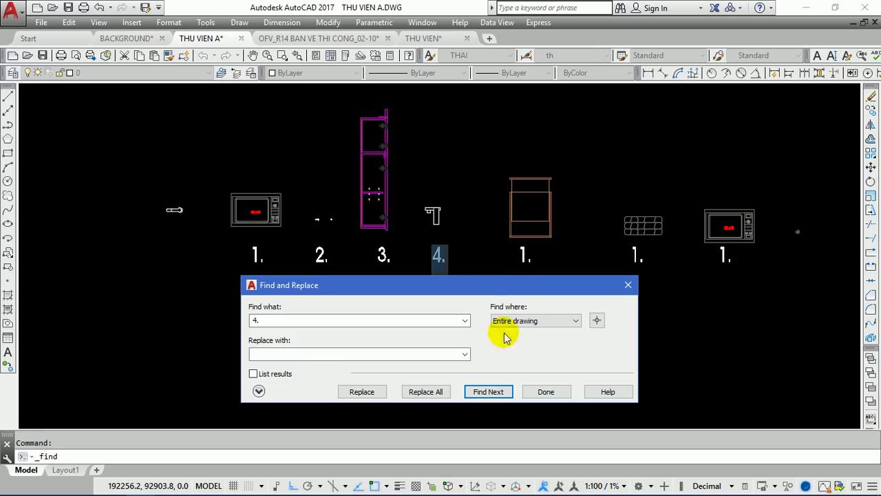
{"action": "left_click", "coordinate": [551, 392]}
{"action": "left_click", "coordinate": [550, 393]}
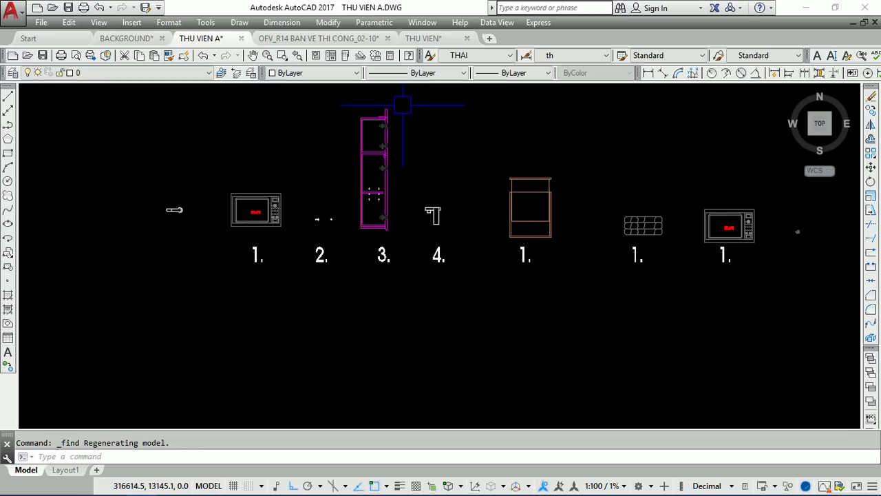
Step: Copy the faucet block labelled 4. and switch to the OFV_R14 BAN VE THI CONG drawing
{"action": "left_click", "coordinate": [469, 149]}
{"action": "left_click", "coordinate": [410, 234]}
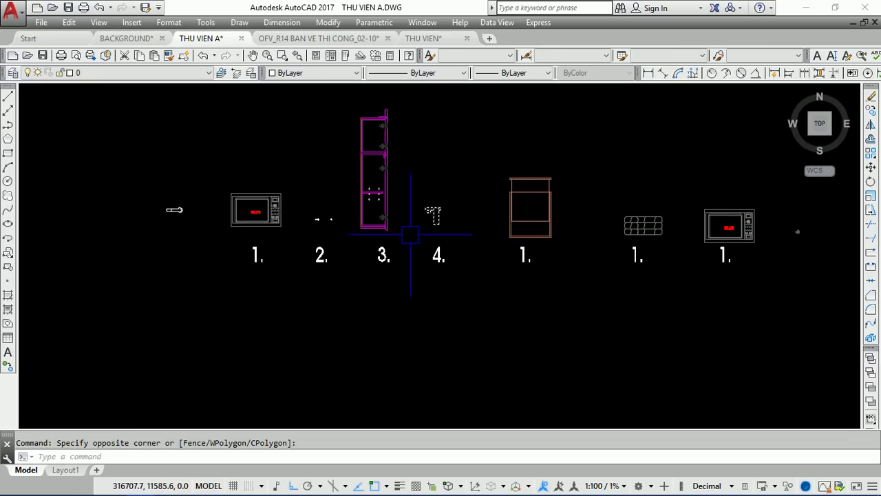
{"action": "key", "text": "ctrl+c"}
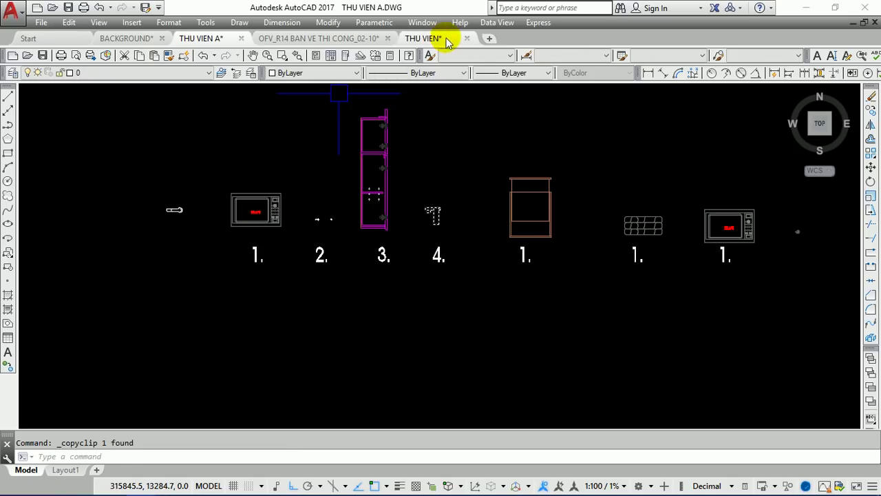
{"action": "left_click", "coordinate": [446, 43]}
{"action": "left_click", "coordinate": [301, 38]}
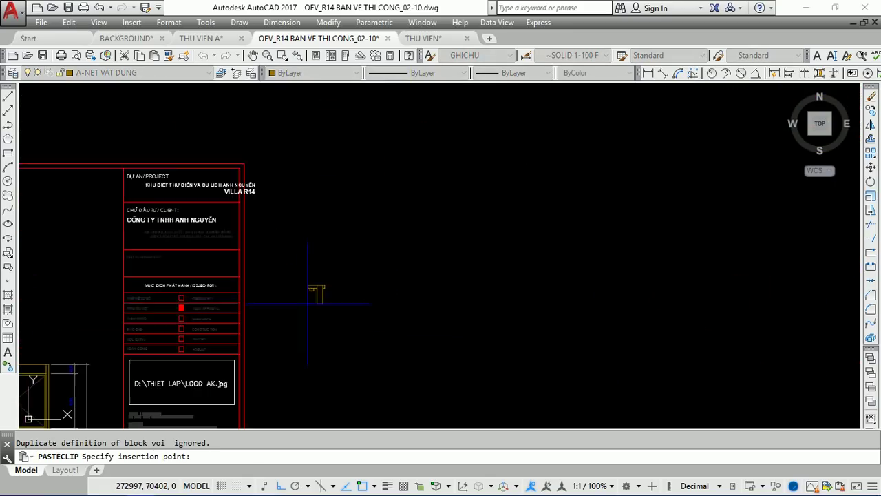
Step: Place the copied faucet block to the right of the red title block in OFV_R14
{"action": "scroll", "coordinate": [308, 303], "scroll_direction": "up", "scroll_amount": 3}
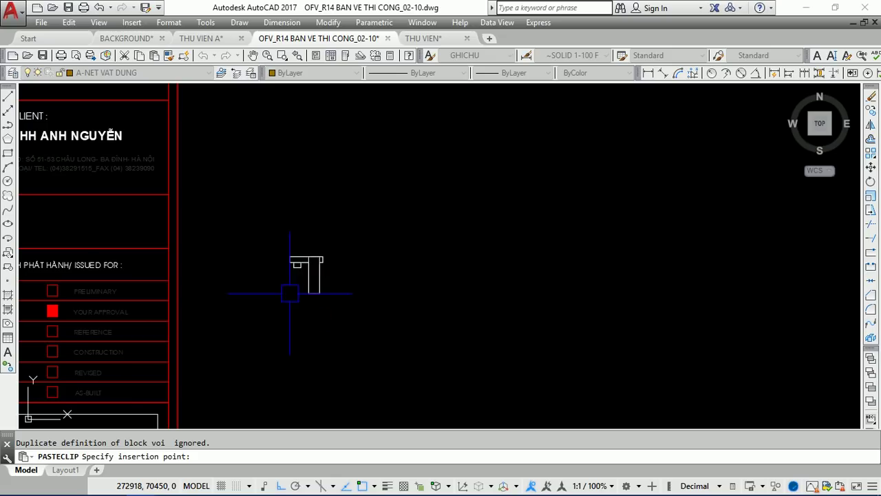
{"action": "left_click", "coordinate": [291, 291]}
{"action": "scroll", "coordinate": [317, 296], "scroll_direction": "up", "scroll_amount": 2}
{"action": "scroll", "coordinate": [255, 246], "scroll_direction": "up", "scroll_amount": 2}
{"action": "scroll", "coordinate": [289, 222], "scroll_direction": "down", "scroll_amount": 8}
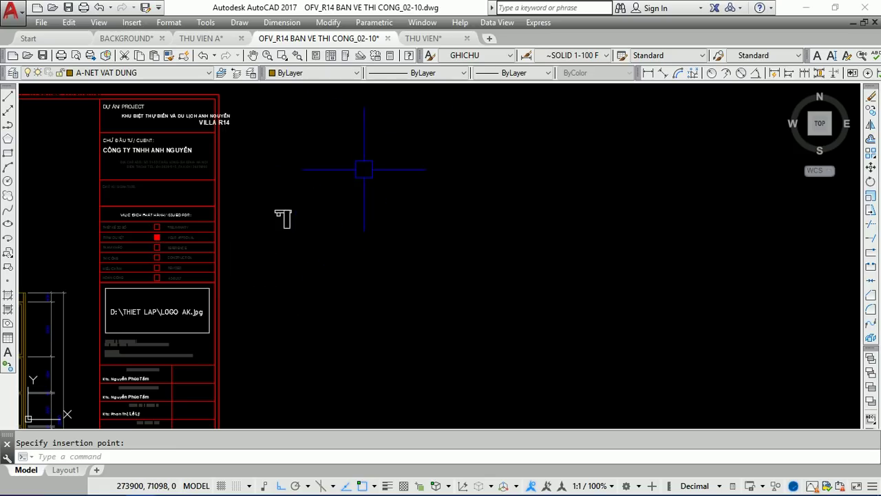
{"action": "left_click", "coordinate": [206, 22]}
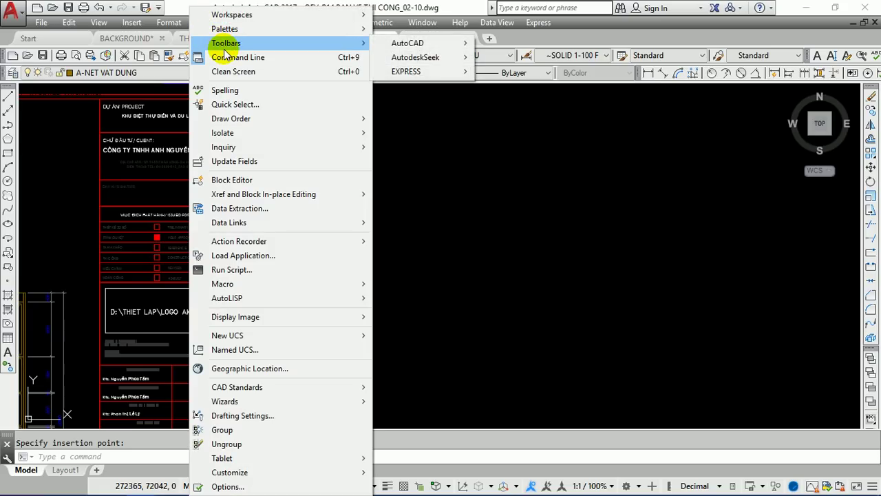
{"action": "mouse_move", "coordinate": [225, 29]}
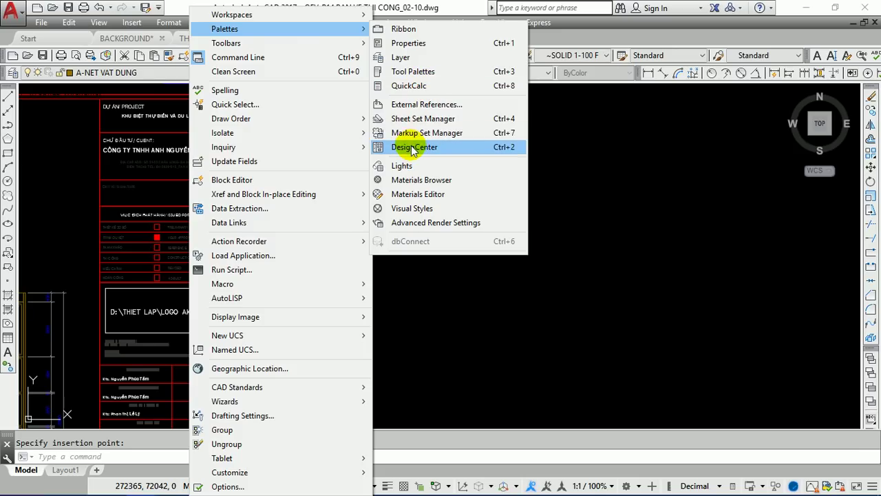
{"action": "left_click", "coordinate": [412, 146]}
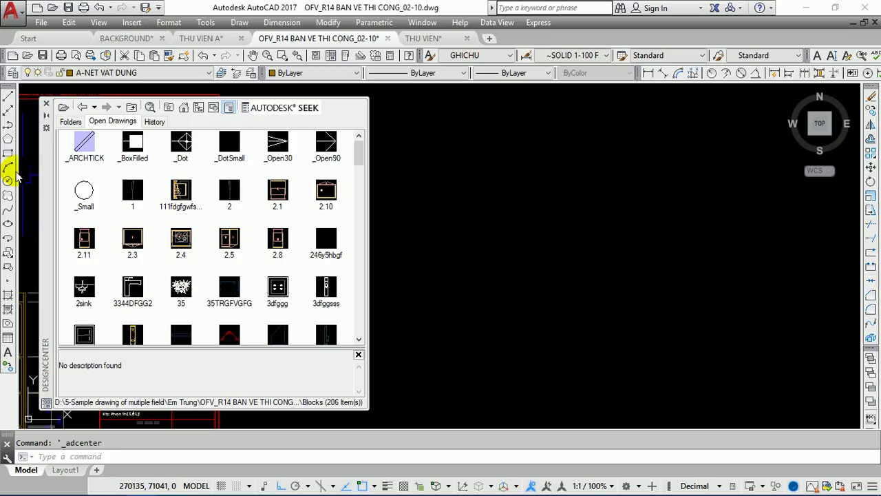
{"action": "left_click", "coordinate": [46, 105]}
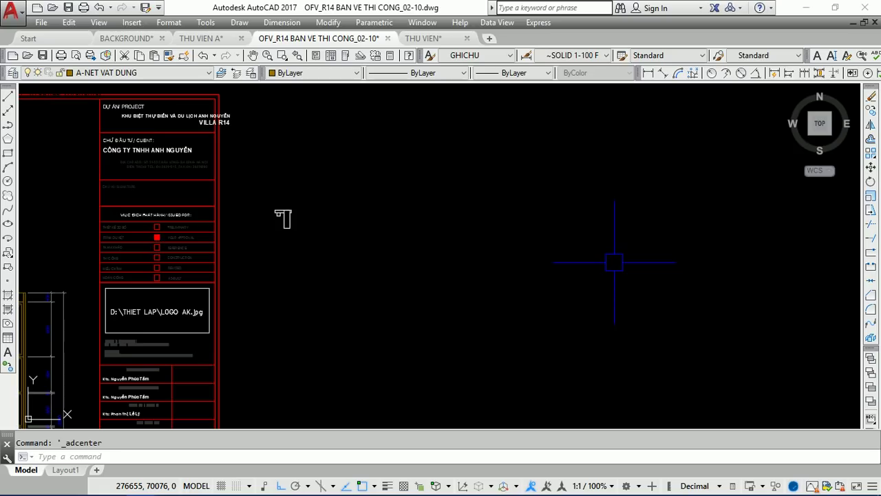
Step: Open the Tool Palettes window from Tools > Palettes
{"action": "left_click", "coordinate": [204, 24]}
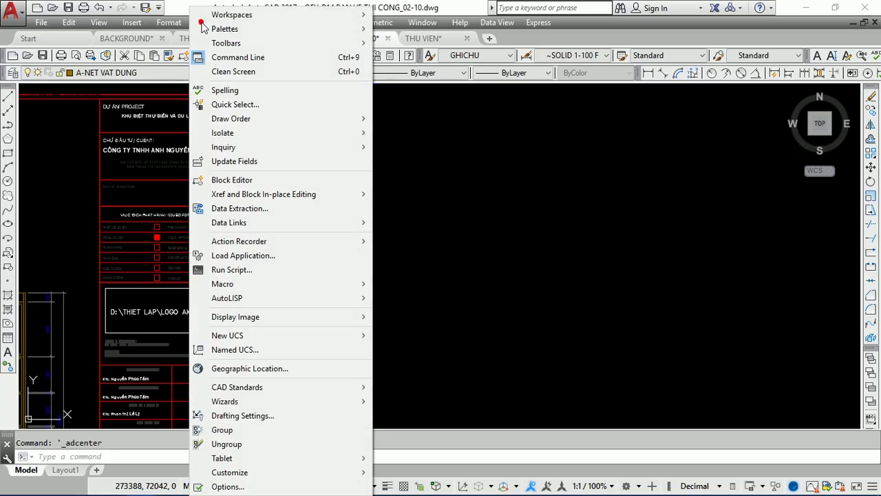
{"action": "mouse_move", "coordinate": [224, 29]}
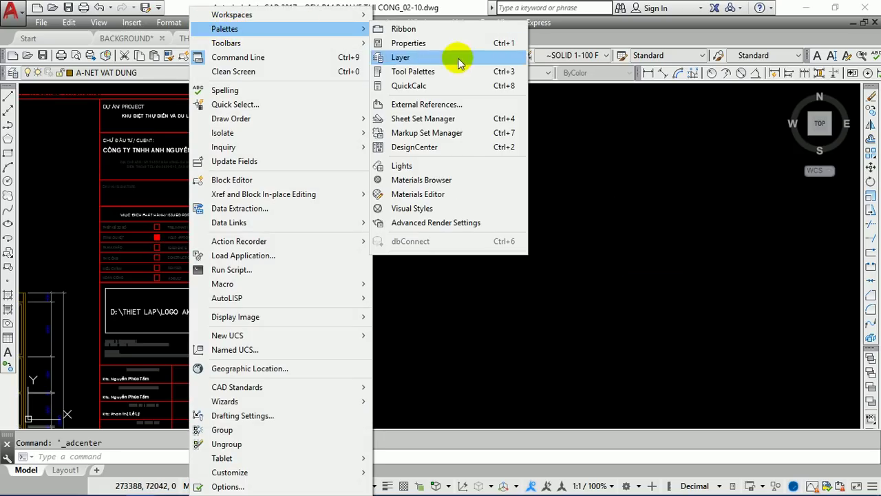
{"action": "left_click", "coordinate": [456, 71]}
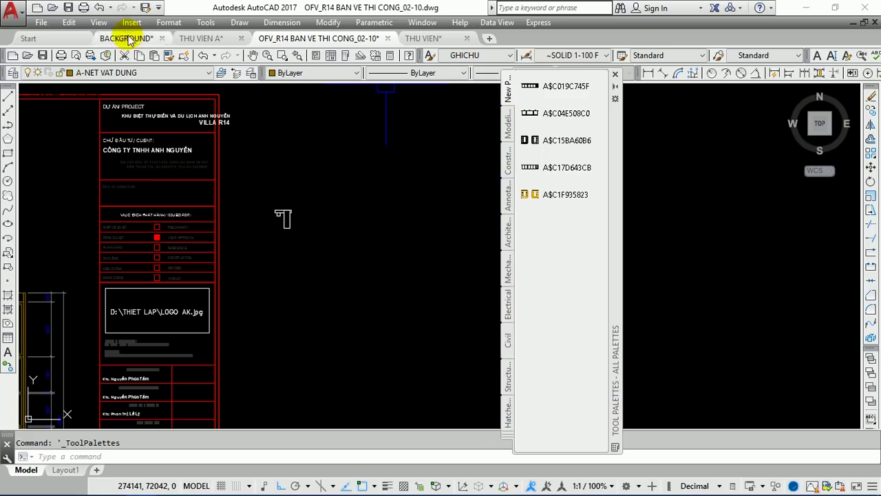
Step: Switch to the BACKGROUND drawing and close the Tool Palettes window
{"action": "left_click", "coordinate": [126, 39]}
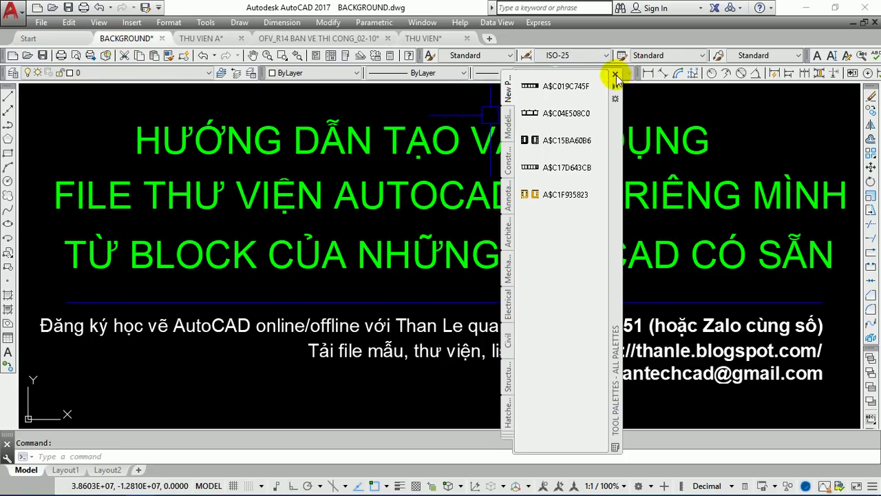
{"action": "left_click", "coordinate": [615, 74]}
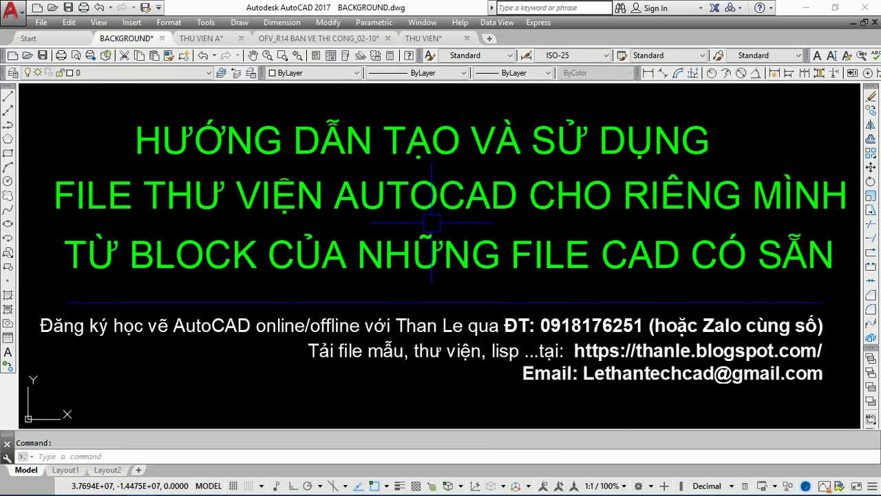